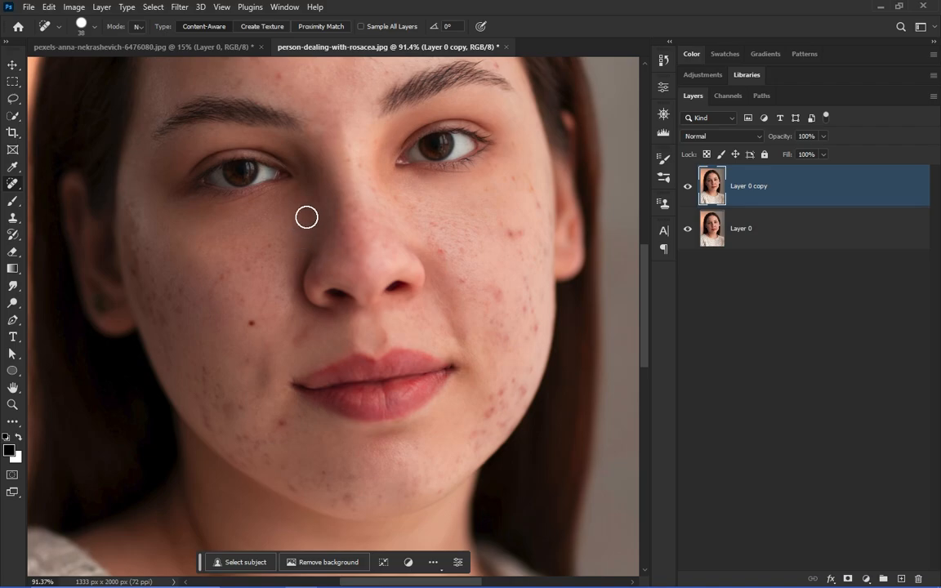
- Heal the dark mole and spots on the shaded cheek and the blemishes on the chin with the Spot Healing Brush
{"action": "left_click", "coordinate": [250, 324]}
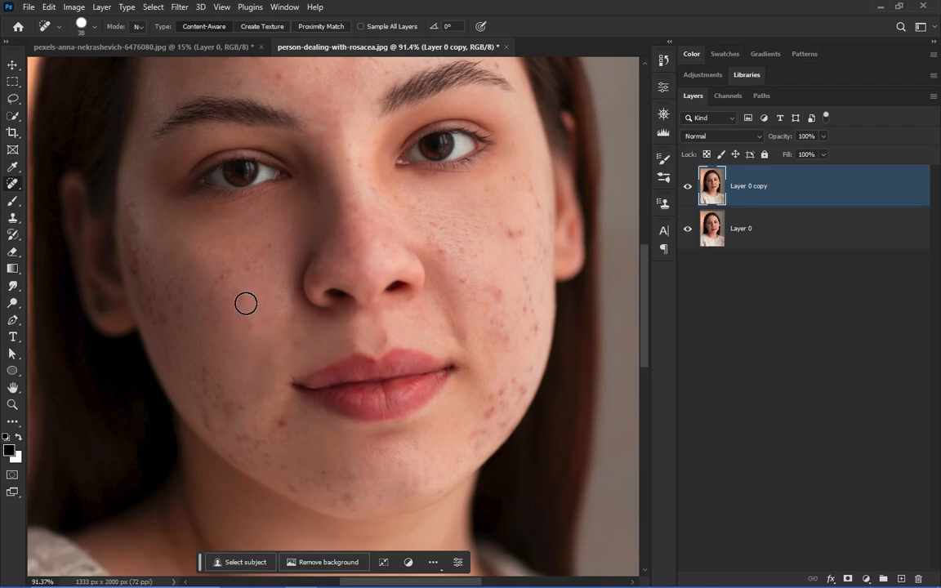
{"action": "left_click", "coordinate": [242, 265]}
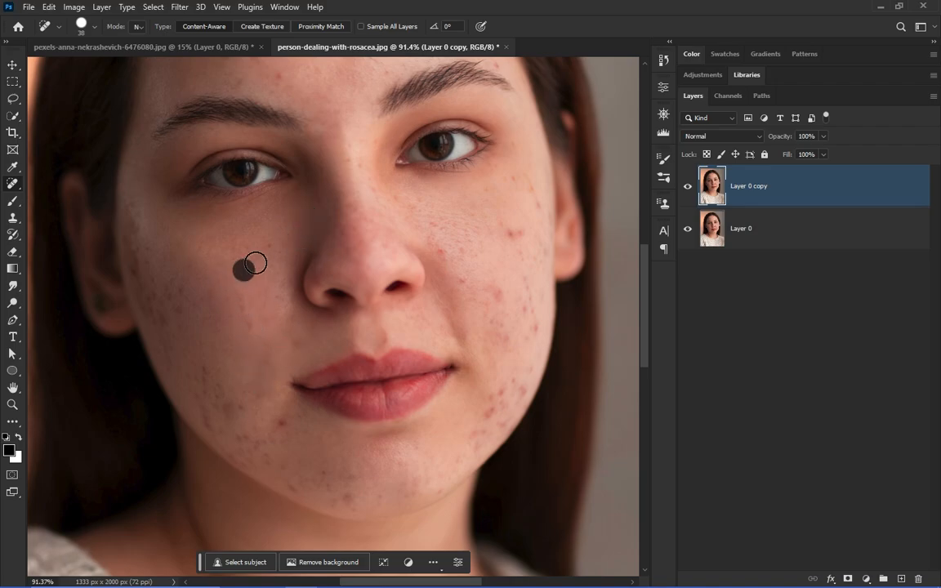
{"action": "left_click", "coordinate": [242, 405]}
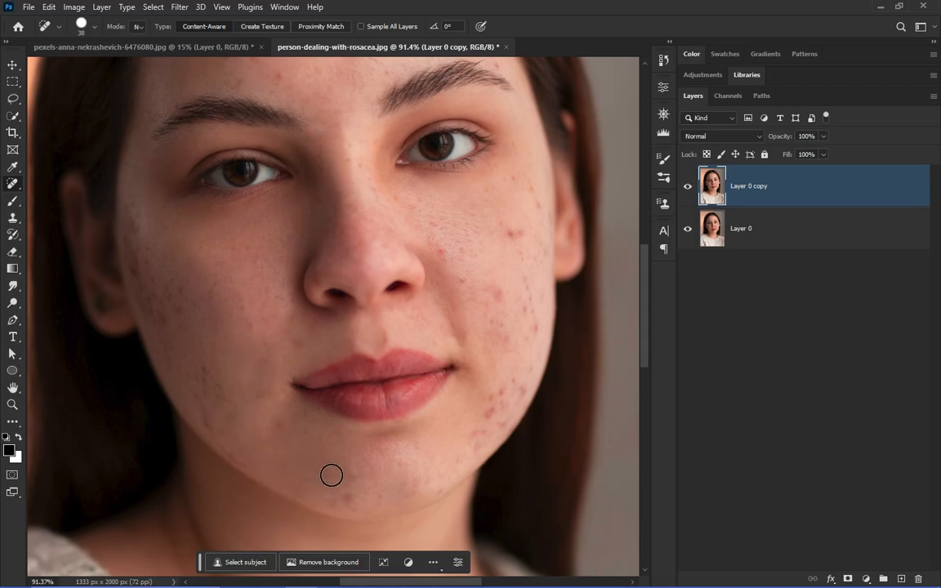
{"action": "left_click", "coordinate": [312, 492]}
- Heal the spots along the jawline and lower cheek on the shaded side of the face
{"action": "left_click", "coordinate": [227, 418]}
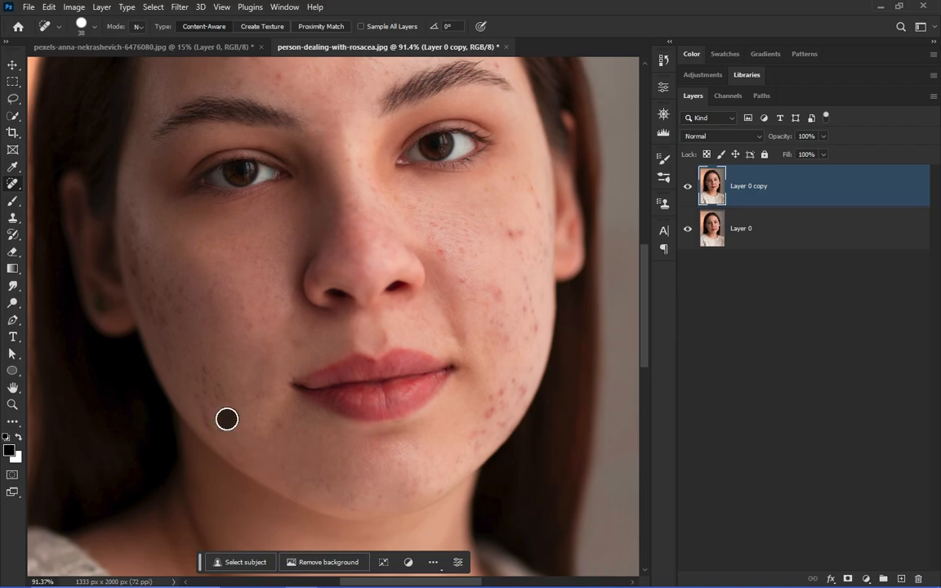
{"action": "left_click", "coordinate": [209, 420]}
{"action": "left_click", "coordinate": [221, 391]}
{"action": "left_click", "coordinate": [206, 375]}
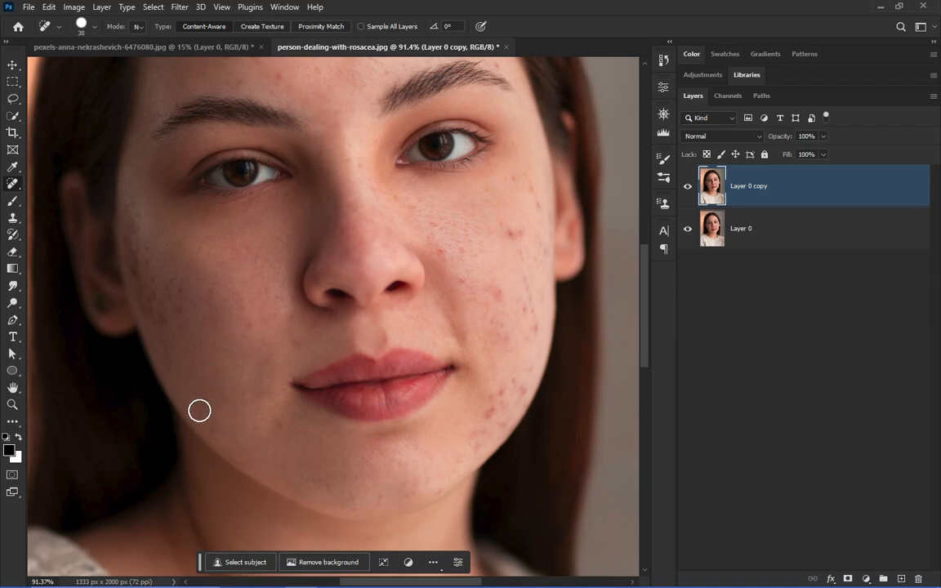
{"action": "left_click", "coordinate": [187, 382]}
- Heal the remaining blemishes on the outer part of the shaded cheek, up towards the ear
{"action": "left_click", "coordinate": [172, 282]}
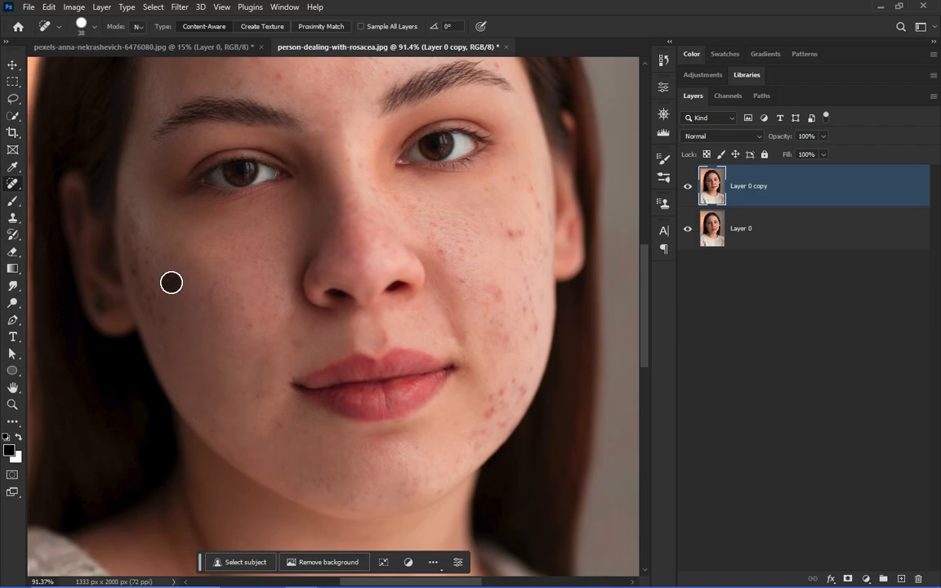
{"action": "left_click", "coordinate": [159, 321]}
{"action": "left_click", "coordinate": [158, 337]}
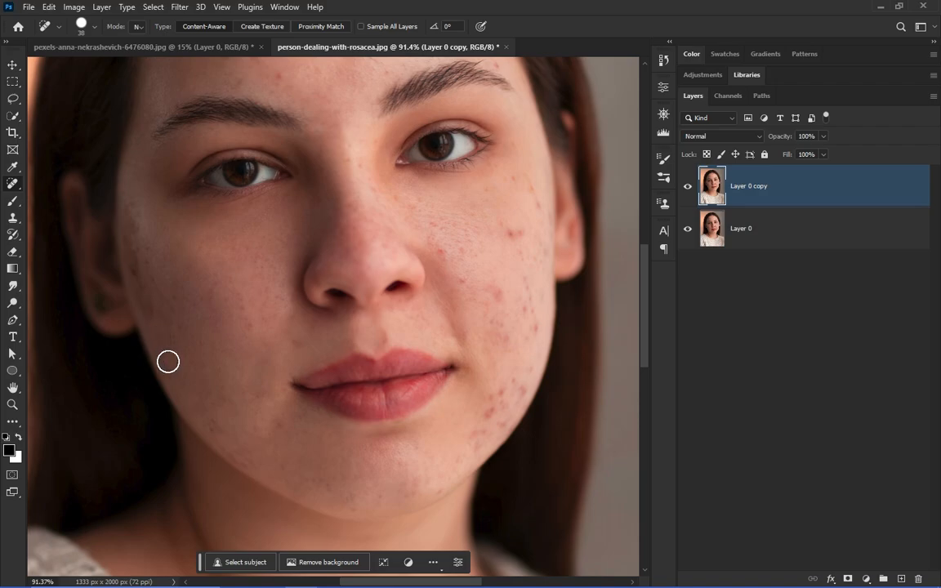
{"action": "left_click", "coordinate": [168, 360]}
{"action": "left_click", "coordinate": [165, 343]}
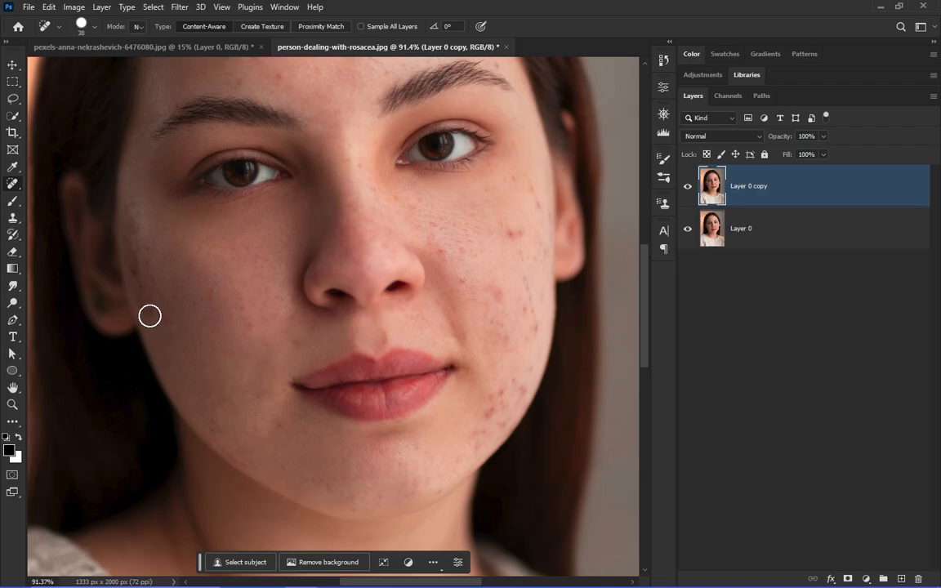
{"action": "left_click", "coordinate": [135, 261]}
{"action": "left_click", "coordinate": [132, 242]}
- Remove the blemishes across the forehead and the stray hairs at the tail of the eyebrow on the lit side
{"action": "scroll", "coordinate": [262, 207], "scroll_direction": "up", "scroll_amount": 3}
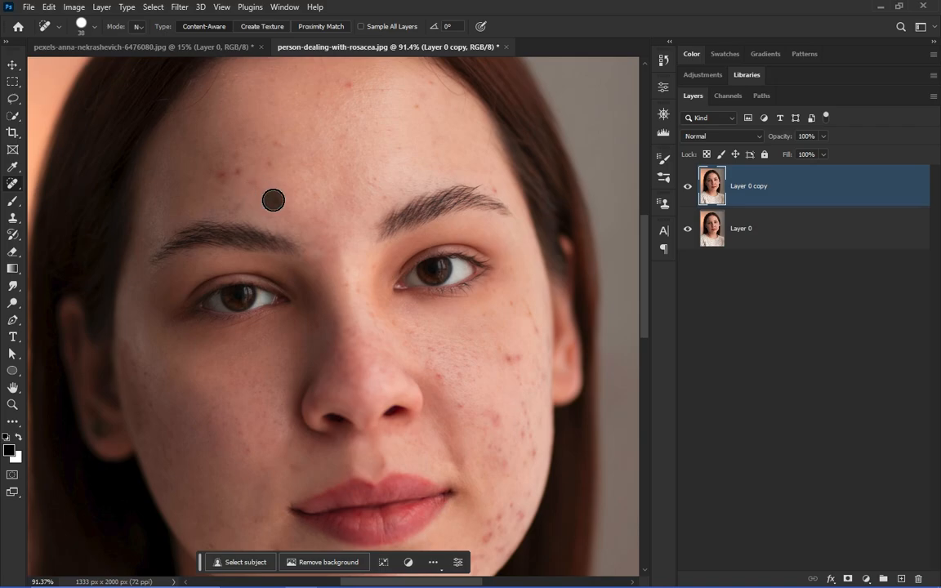
{"action": "left_click", "coordinate": [273, 200]}
{"action": "left_click", "coordinate": [254, 183]}
{"action": "left_click", "coordinate": [231, 173]}
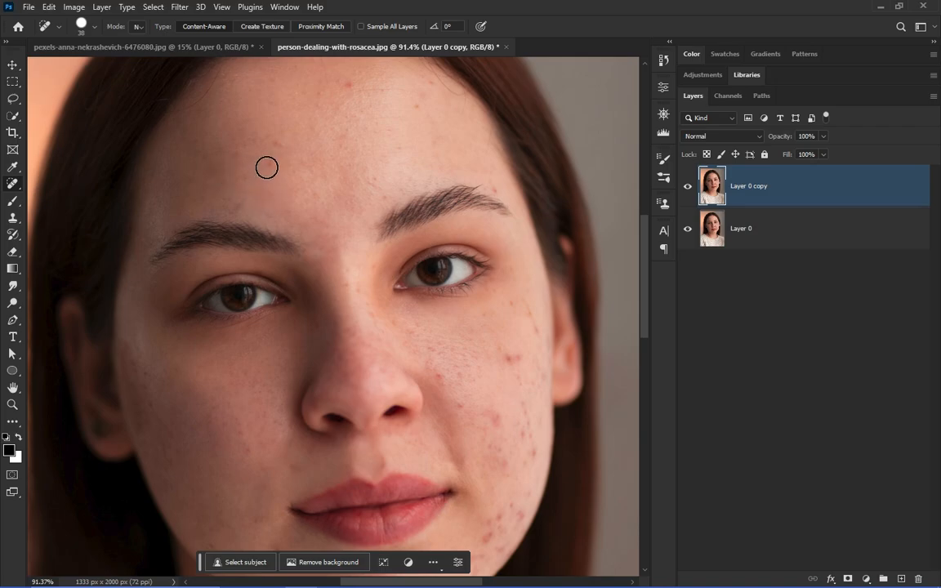
{"action": "left_click", "coordinate": [348, 84]}
{"action": "left_click", "coordinate": [415, 107]}
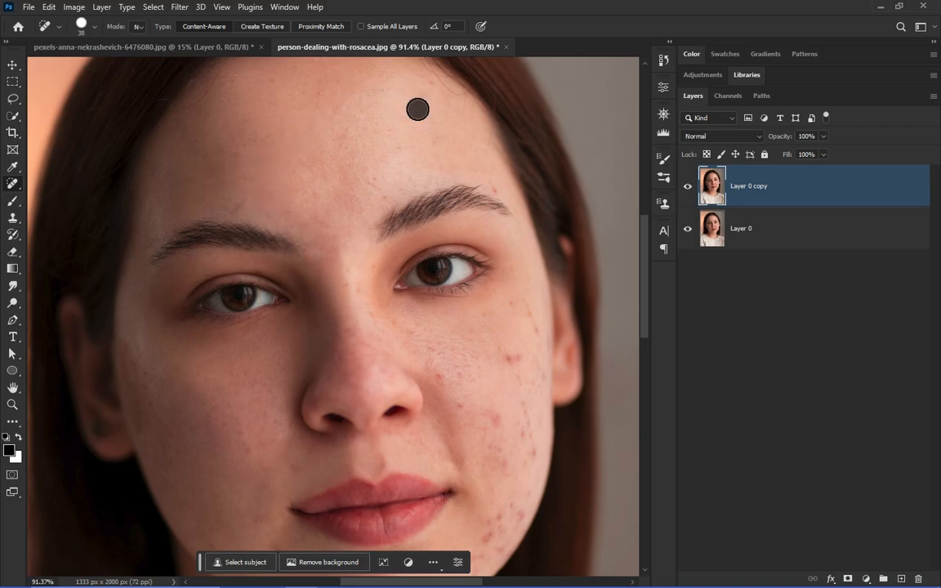
{"action": "left_click", "coordinate": [495, 187]}
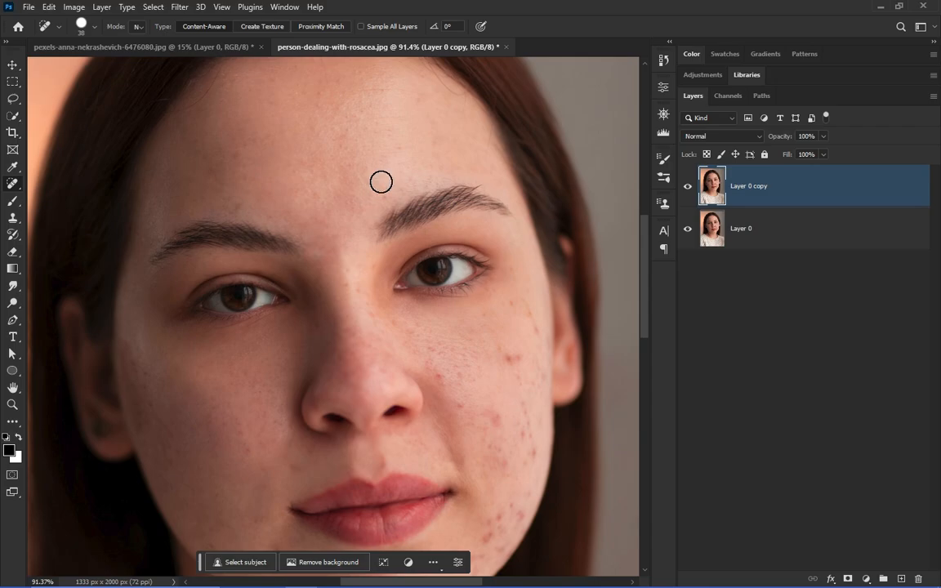
- Heal the blemish below the mouth corner on the shaded side of the face
{"action": "scroll", "coordinate": [349, 351], "scroll_direction": "down", "scroll_amount": 3}
{"action": "scroll", "coordinate": [349, 352], "scroll_direction": "left", "scroll_amount": 1}
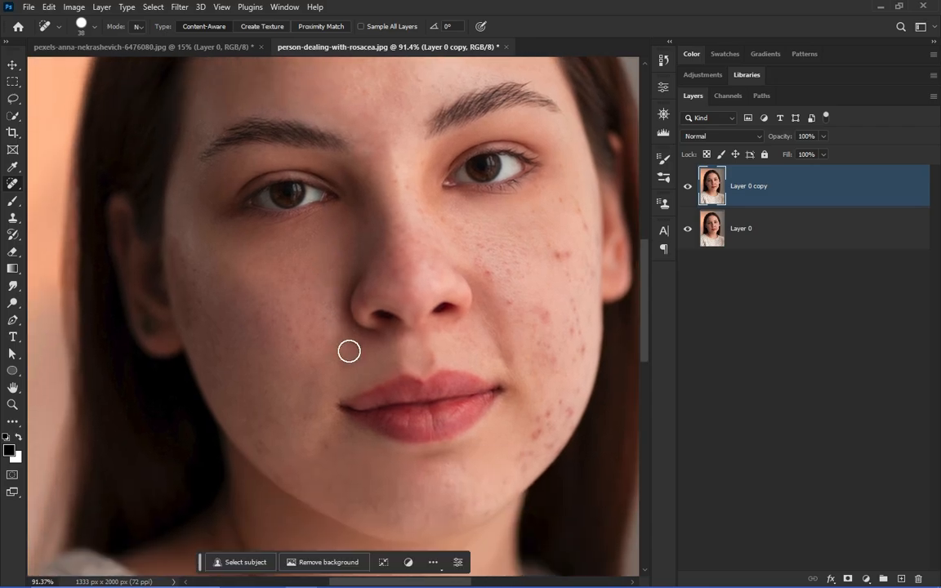
{"action": "left_click", "coordinate": [309, 416]}
- Heal the acne spots on the lit cheek beside the nose and mouth, down along the jaw to the chin
{"action": "left_click_drag", "start_coordinate": [527, 450], "coordinate": [371, 431]}
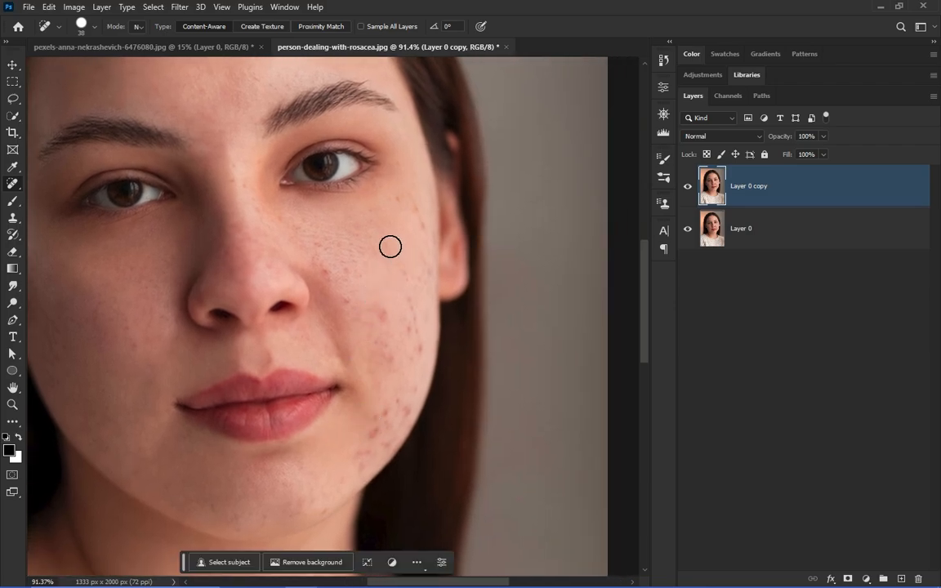
{"action": "left_click", "coordinate": [323, 267]}
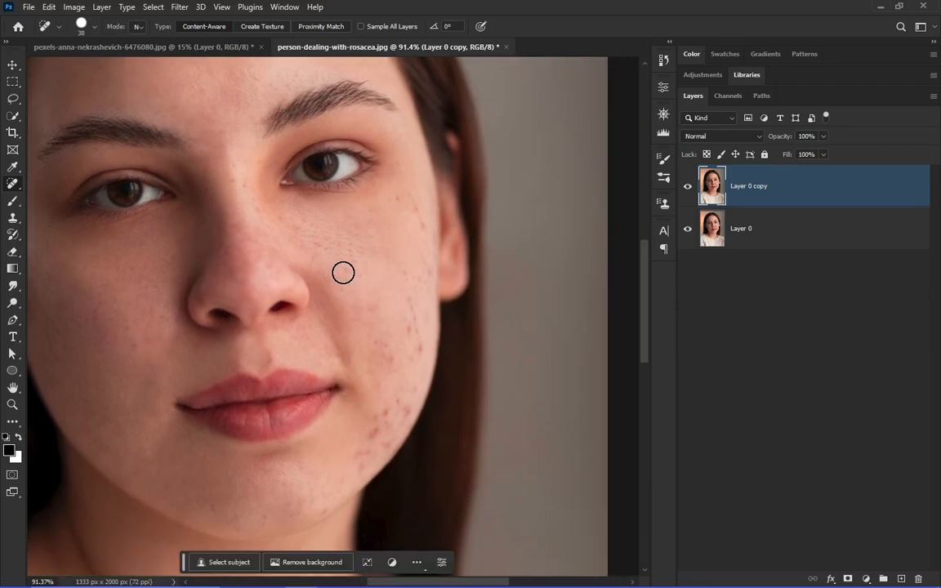
{"action": "left_click", "coordinate": [343, 272]}
{"action": "left_click", "coordinate": [346, 292]}
{"action": "left_click", "coordinate": [352, 352]}
{"action": "left_click", "coordinate": [389, 356]}
{"action": "left_click", "coordinate": [395, 426]}
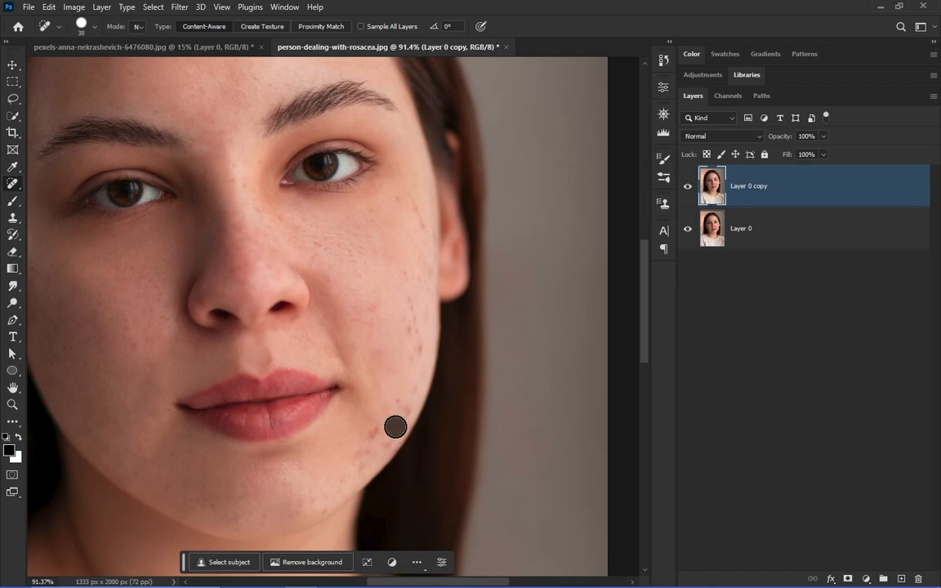
{"action": "left_click", "coordinate": [358, 450]}
{"action": "left_click", "coordinate": [321, 507]}
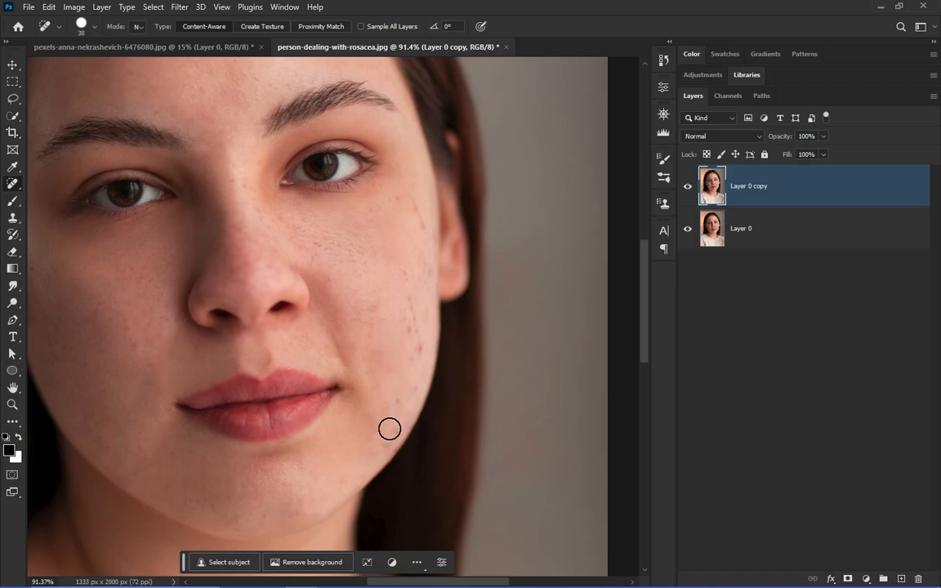
- Heal the remaining spots on the lit cheek, along its outer edge, beside the nose and near the jaw
{"action": "left_click", "coordinate": [399, 388]}
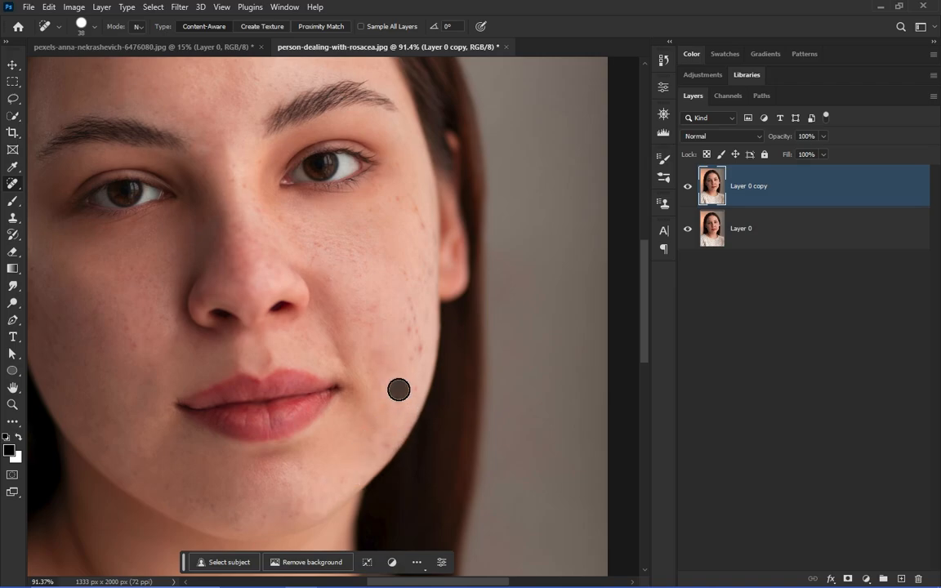
{"action": "left_click", "coordinate": [412, 313]}
{"action": "left_click", "coordinate": [409, 291]}
{"action": "left_click", "coordinate": [424, 229]}
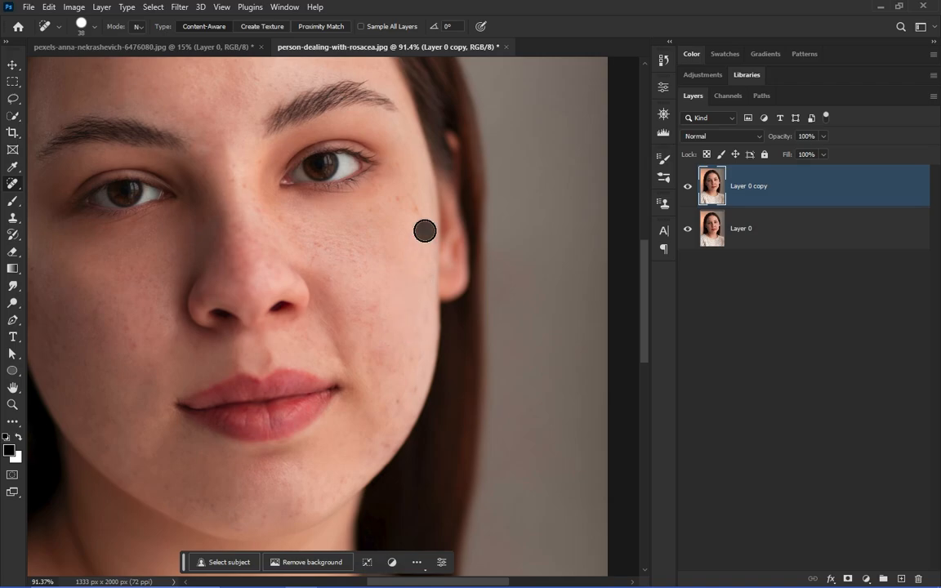
{"action": "left_click", "coordinate": [317, 247]}
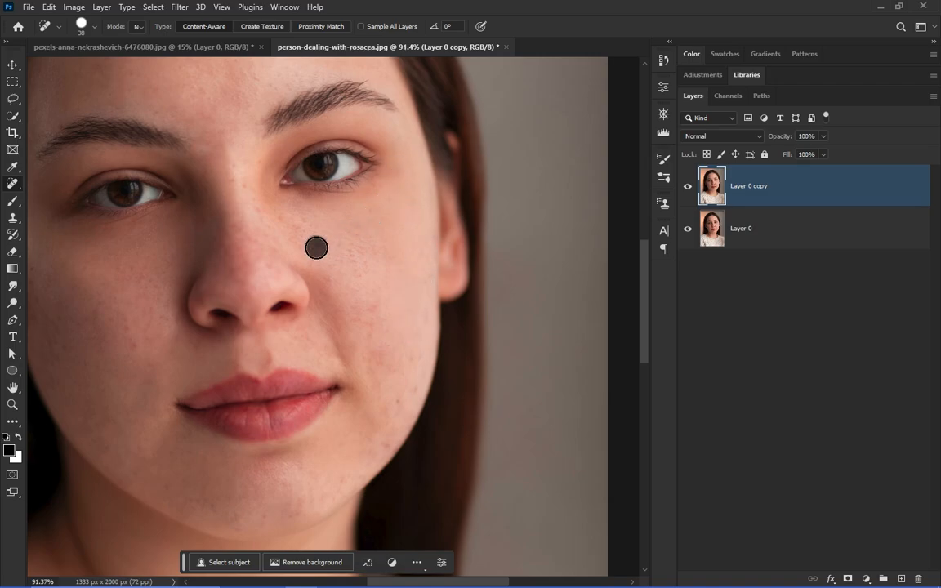
{"action": "left_click", "coordinate": [396, 400]}
- Duplicate Layer 0 copy, invert the duplicate's colors and set its blend mode to Vivid Light
{"action": "left_click_drag", "start_coordinate": [818, 187], "coordinate": [901, 578]}
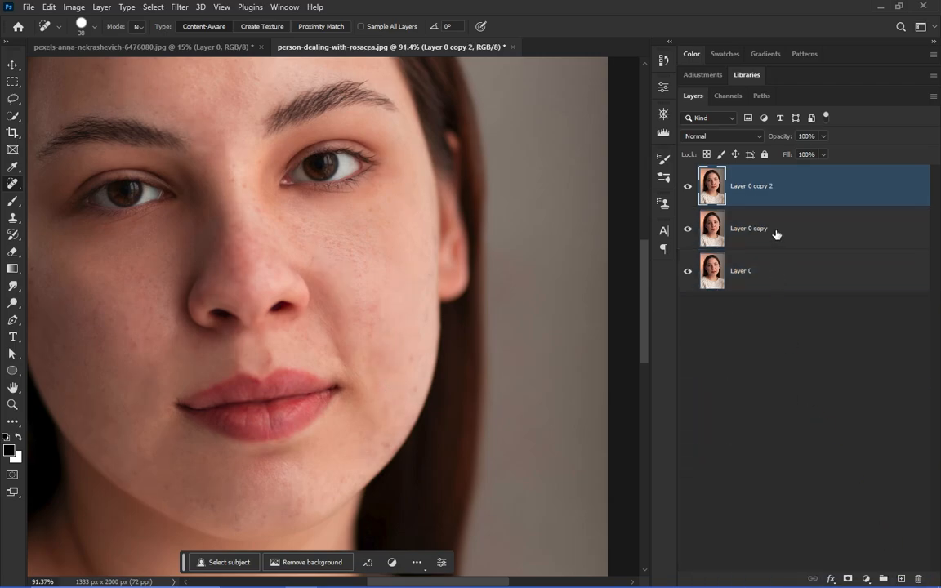
{"action": "key", "text": "ctrl+i"}
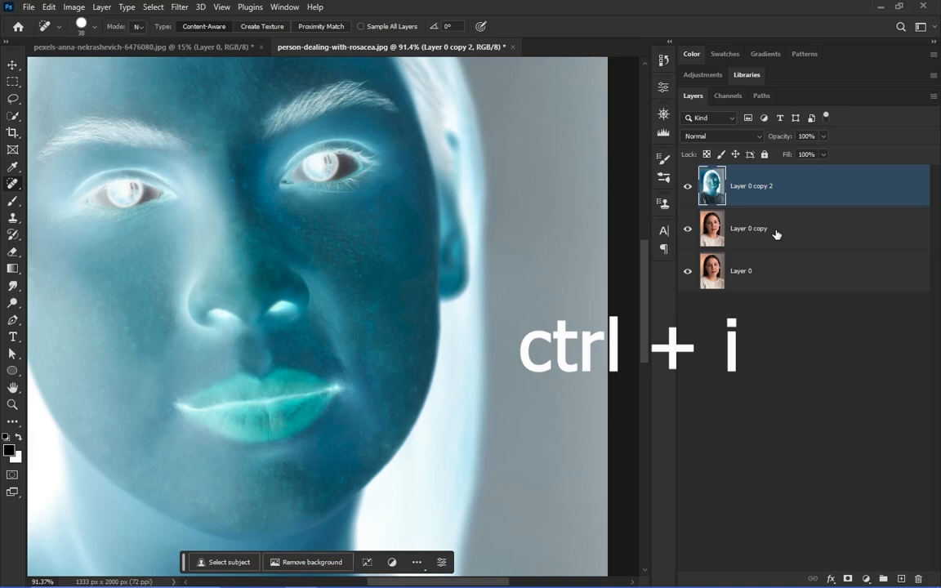
{"action": "left_click", "coordinate": [759, 138]}
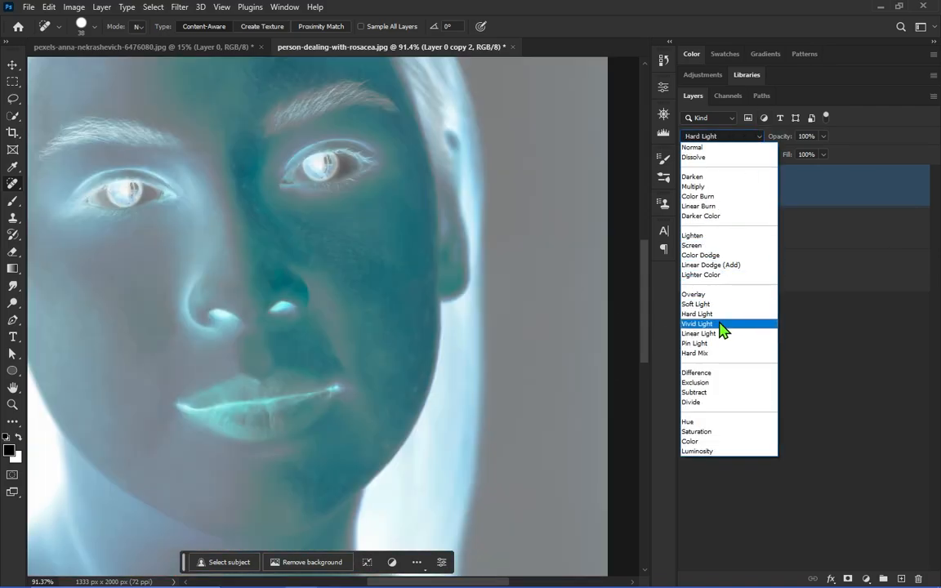
{"action": "left_click", "coordinate": [719, 324]}
- Apply a High Pass filter with a radius of 10.0 pixels to Layer 0 copy 2
{"action": "left_click", "coordinate": [179, 8]}
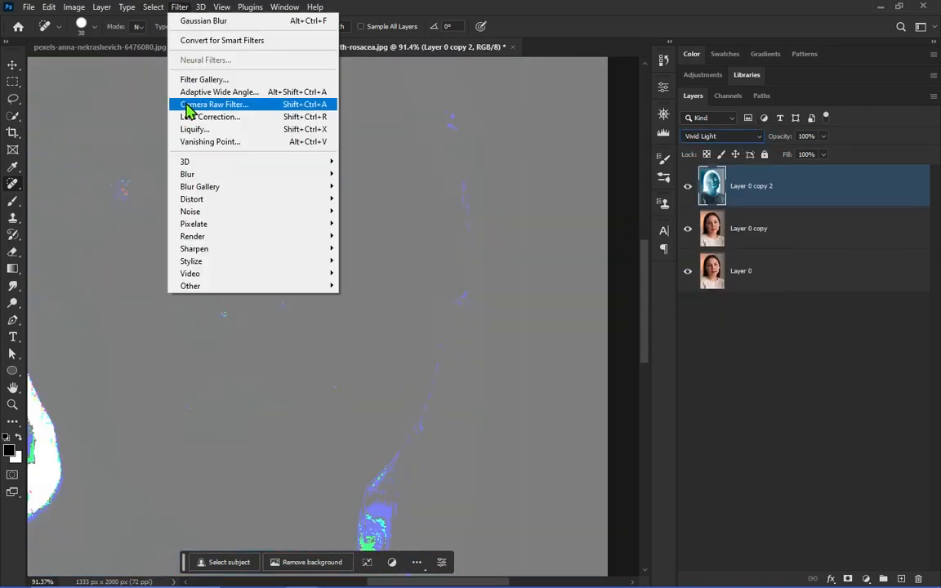
{"action": "mouse_move", "coordinate": [238, 287]}
{"action": "left_click", "coordinate": [377, 302]}
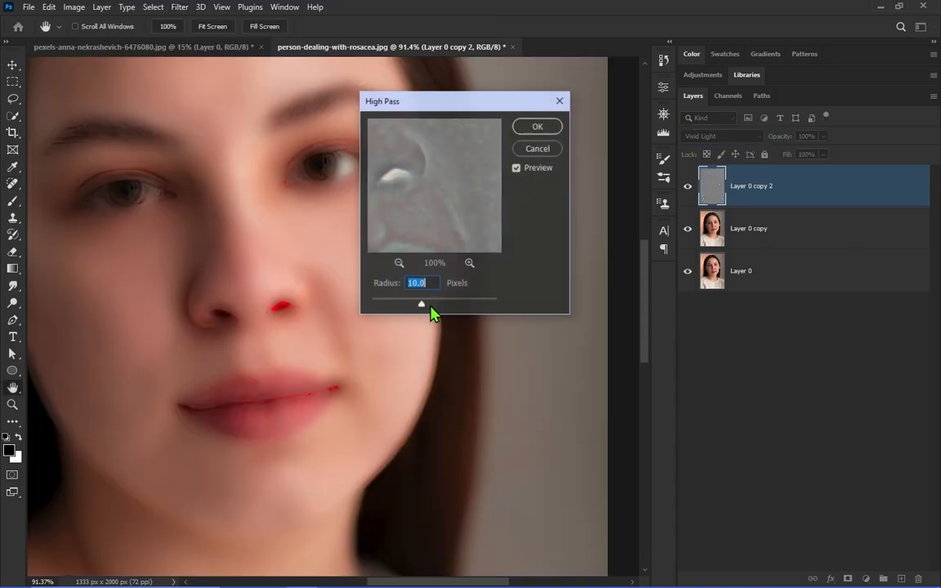
{"action": "left_click", "coordinate": [535, 129]}
{"action": "key", "text": "j"}
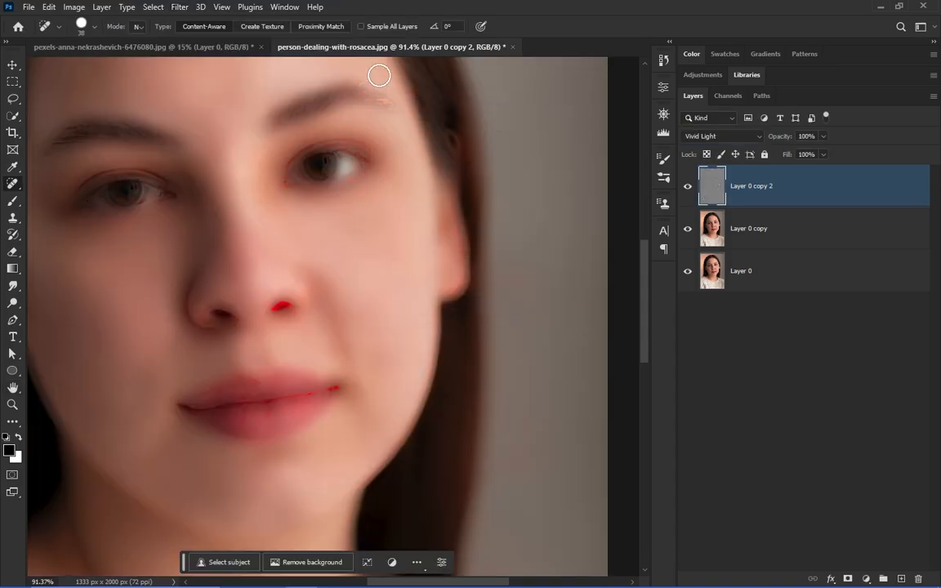
- Apply a Gaussian Blur with a radius of 2.0 pixels to Layer 0 copy 2
{"action": "left_click", "coordinate": [175, 7]}
{"action": "mouse_move", "coordinate": [212, 184]}
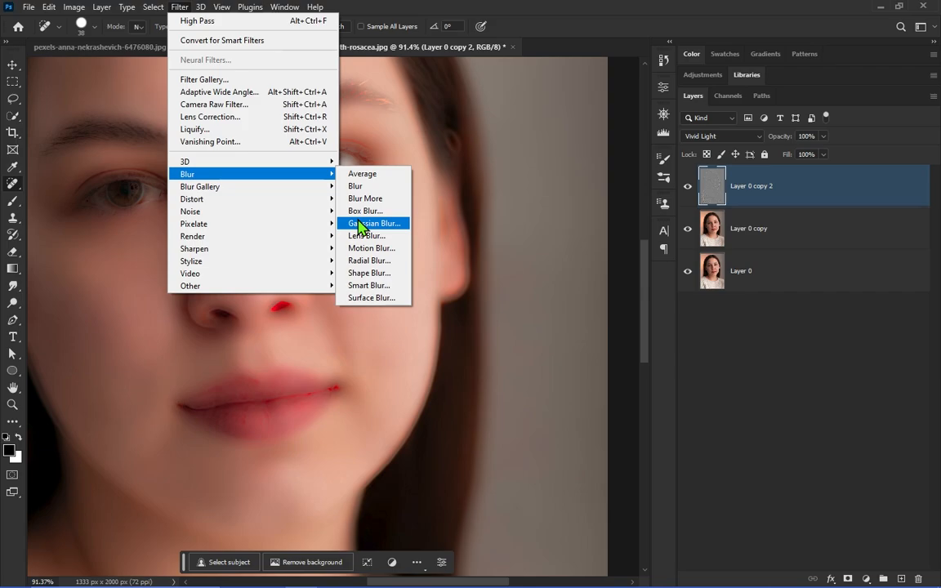
{"action": "left_click", "coordinate": [364, 227]}
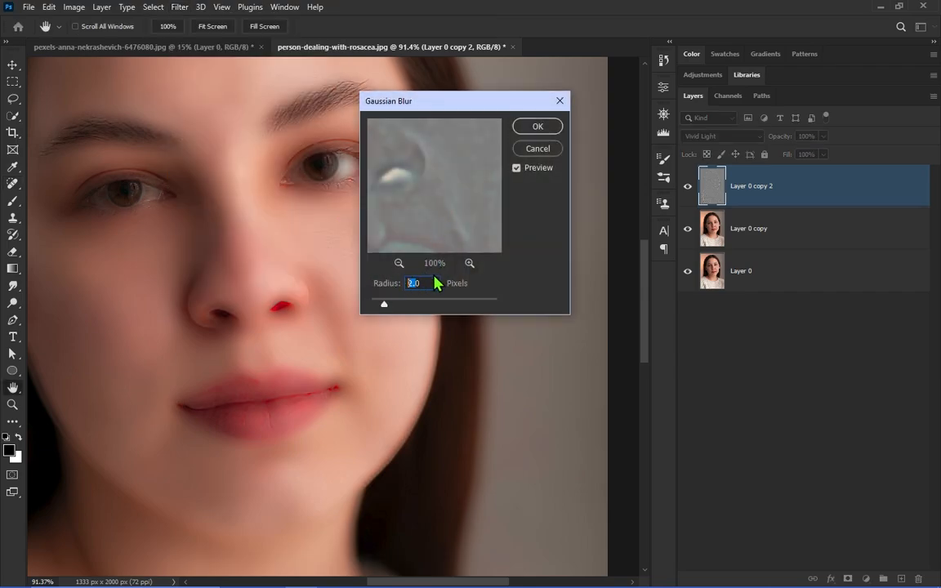
{"action": "left_click", "coordinate": [532, 129]}
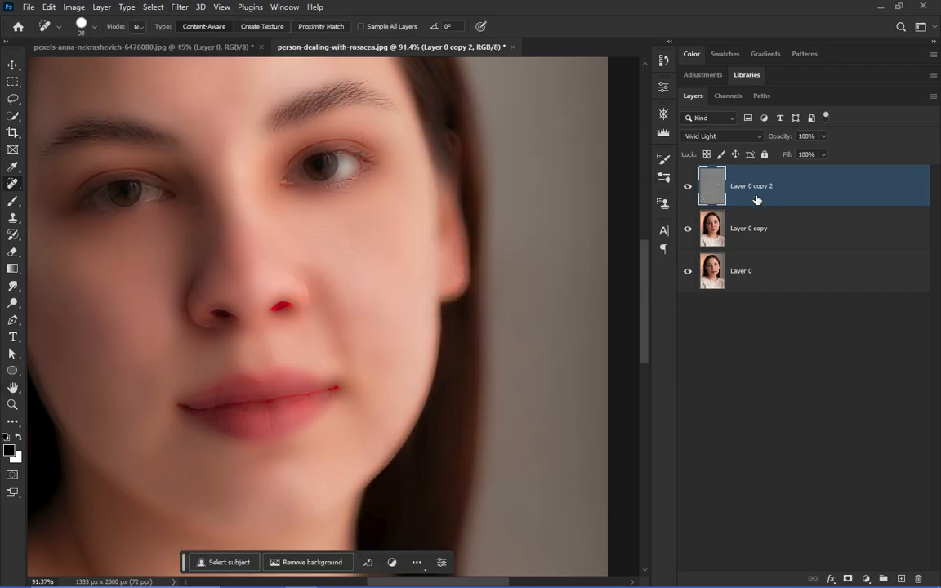
- Add a layer mask to Layer 0 copy 2 and invert it to black
{"action": "left_click", "coordinate": [847, 577]}
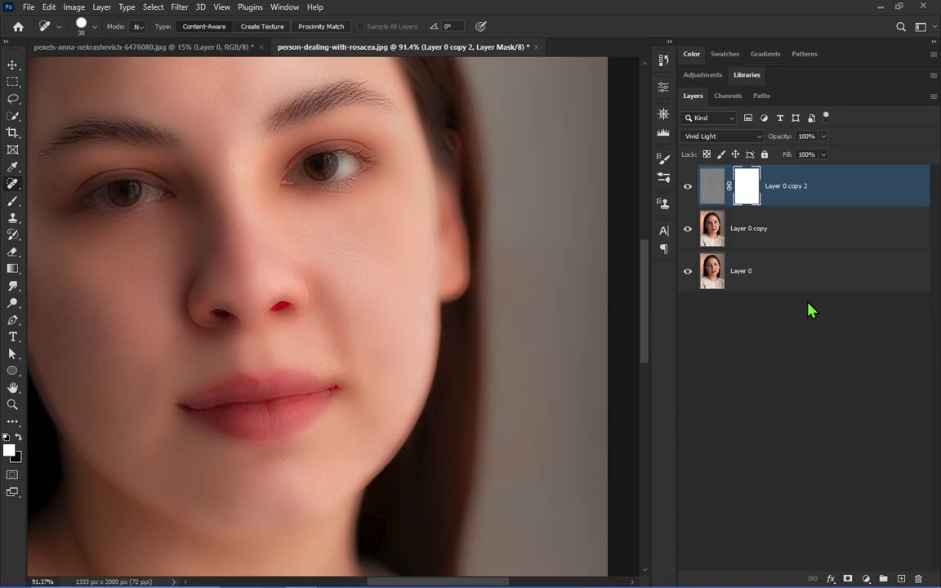
{"action": "key", "text": "ctrl+i"}
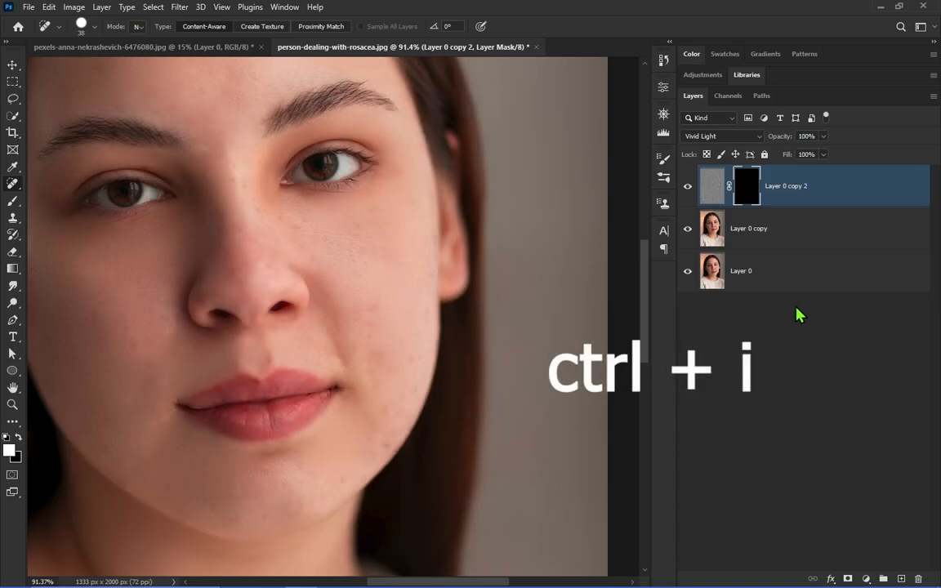
- Paint white on Layer 0 copy 2's mask over the forehead and cheeks with a 90 px brush
{"action": "scroll", "coordinate": [245, 192], "scroll_direction": "down", "scroll_amount": 2}
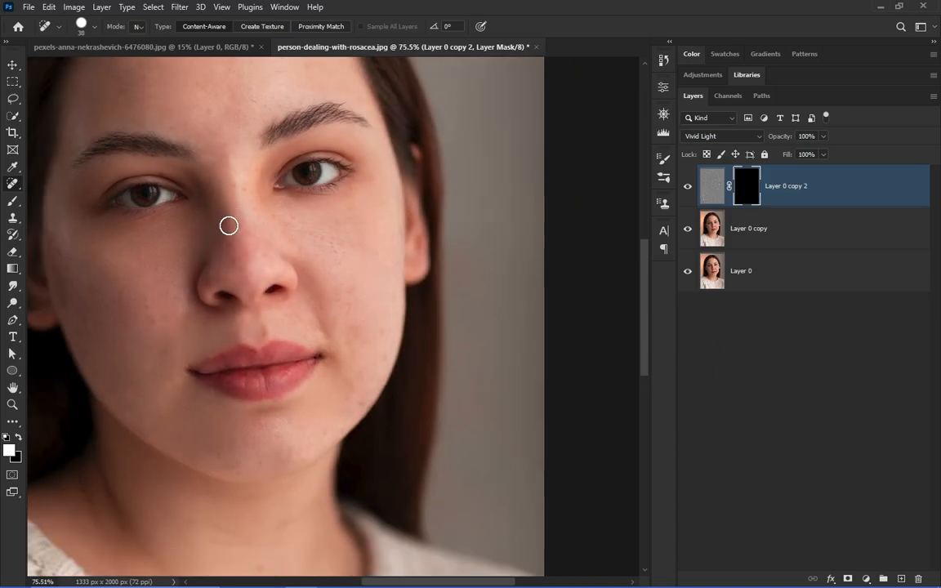
{"action": "left_click_drag", "start_coordinate": [157, 198], "coordinate": [160, 260]}
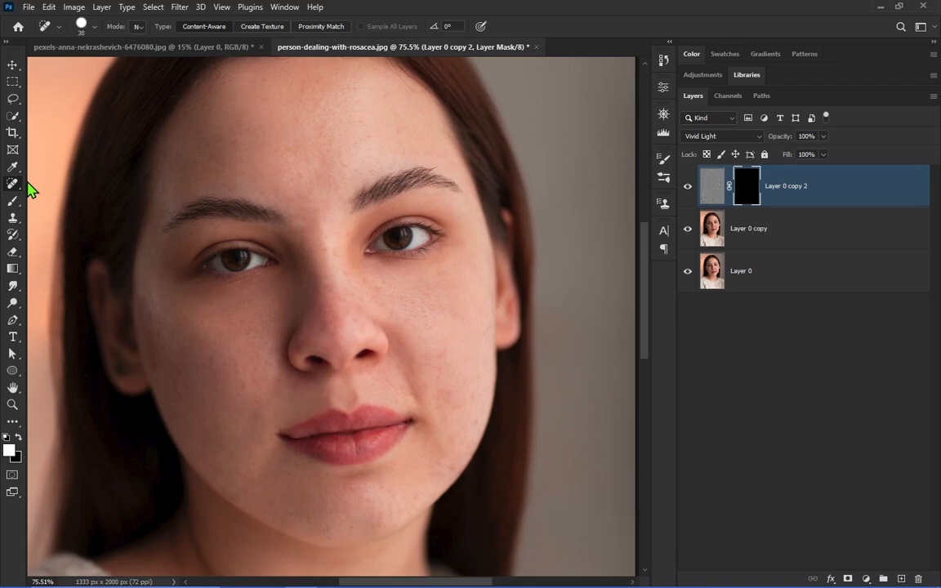
{"action": "left_click", "coordinate": [15, 202]}
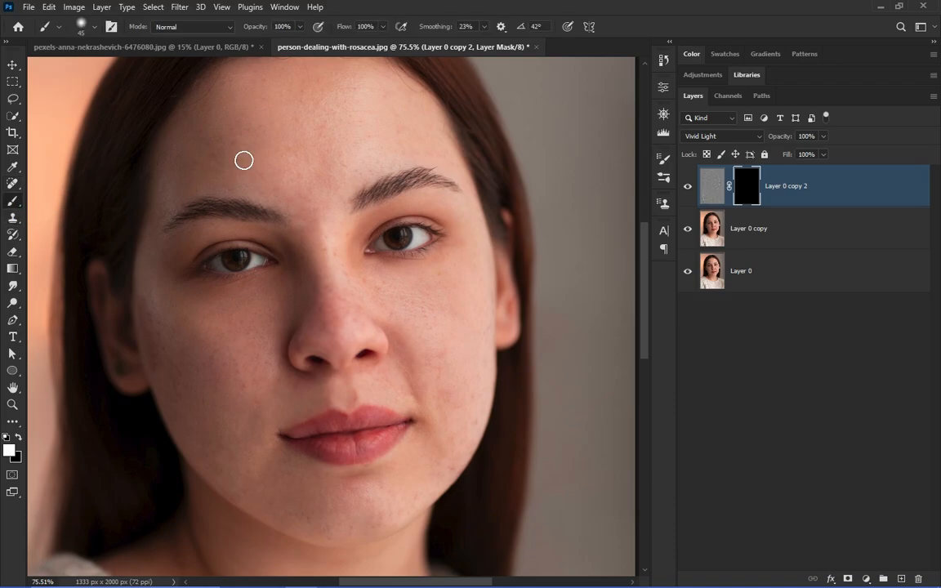
{"action": "right_click", "coordinate": [283, 145], "text": "alt"}
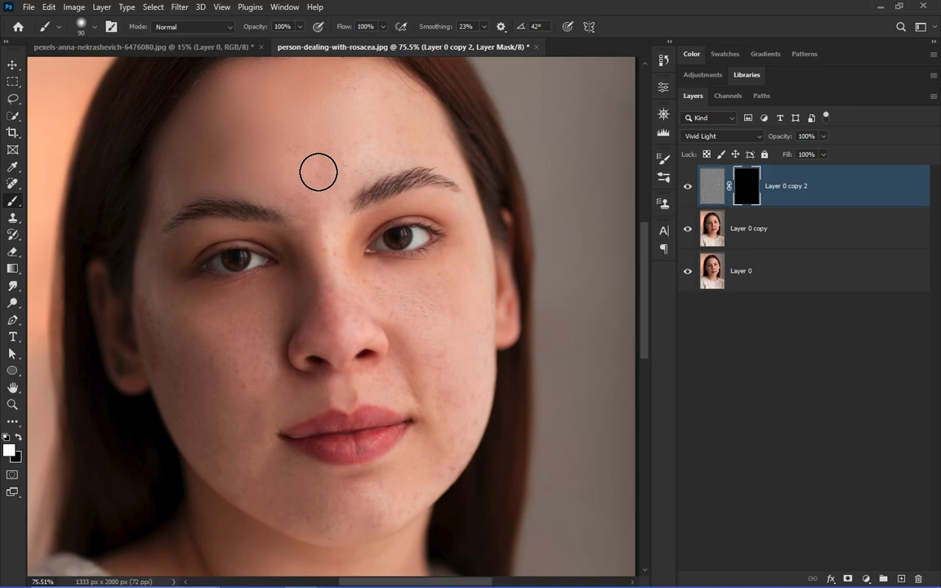
{"action": "mouse_move", "coordinate": [318, 172]}
{"action": "left_mouse_down"}
{"action": "mouse_move", "coordinate": [415, 137]}
{"action": "mouse_move", "coordinate": [410, 114]}
{"action": "mouse_move", "coordinate": [357, 82]}
{"action": "mouse_move", "coordinate": [305, 73]}
{"action": "mouse_move", "coordinate": [250, 95]}
{"action": "mouse_move", "coordinate": [336, 164]}
{"action": "left_mouse_up"}
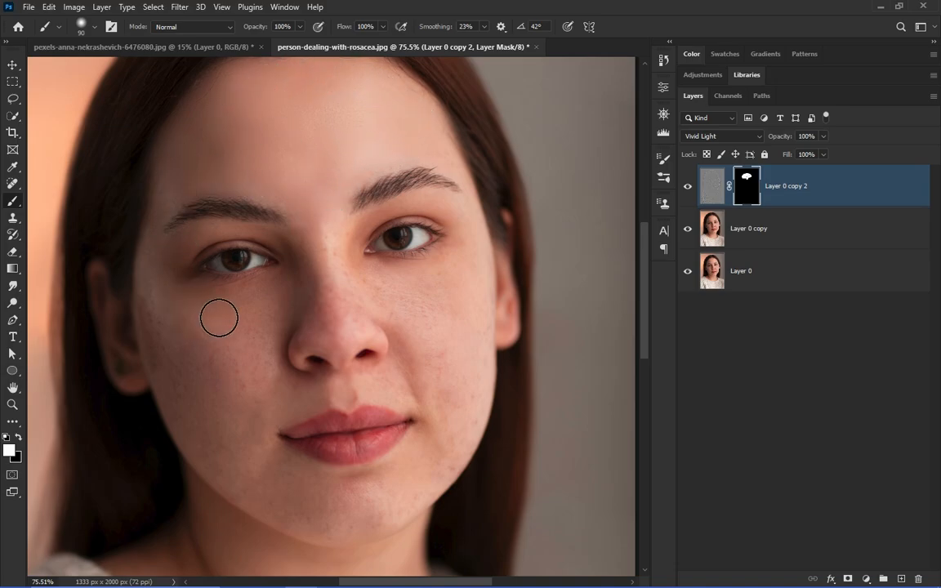
{"action": "mouse_move", "coordinate": [219, 318]}
{"action": "left_mouse_down"}
{"action": "mouse_move", "coordinate": [260, 319]}
{"action": "mouse_move", "coordinate": [240, 383]}
{"action": "mouse_move", "coordinate": [177, 353]}
{"action": "mouse_move", "coordinate": [175, 335]}
{"action": "mouse_move", "coordinate": [209, 339]}
{"action": "mouse_move", "coordinate": [174, 315]}
{"action": "mouse_move", "coordinate": [151, 277]}
{"action": "mouse_move", "coordinate": [147, 323]}
{"action": "mouse_move", "coordinate": [206, 422]}
{"action": "mouse_move", "coordinate": [196, 409]}
{"action": "mouse_move", "coordinate": [196, 419]}
{"action": "mouse_move", "coordinate": [211, 437]}
{"action": "mouse_move", "coordinate": [248, 399]}
{"action": "mouse_move", "coordinate": [249, 432]}
{"action": "mouse_move", "coordinate": [252, 410]}
{"action": "mouse_move", "coordinate": [245, 461]}
{"action": "mouse_move", "coordinate": [233, 466]}
{"action": "mouse_move", "coordinate": [207, 453]}
{"action": "mouse_move", "coordinate": [254, 483]}
{"action": "mouse_move", "coordinate": [274, 483]}
{"action": "mouse_move", "coordinate": [263, 468]}
{"action": "mouse_move", "coordinate": [298, 483]}
{"action": "mouse_move", "coordinate": [301, 494]}
{"action": "mouse_move", "coordinate": [253, 484]}
{"action": "mouse_move", "coordinate": [303, 514]}
{"action": "mouse_move", "coordinate": [372, 512]}
{"action": "mouse_move", "coordinate": [391, 503]}
{"action": "mouse_move", "coordinate": [338, 494]}
{"action": "mouse_move", "coordinate": [398, 492]}
{"action": "mouse_move", "coordinate": [433, 452]}
{"action": "mouse_move", "coordinate": [433, 473]}
{"action": "mouse_move", "coordinate": [444, 462]}
{"action": "mouse_move", "coordinate": [470, 358]}
{"action": "mouse_move", "coordinate": [468, 266]}
{"action": "mouse_move", "coordinate": [425, 385]}
{"action": "mouse_move", "coordinate": [291, 410]}
{"action": "mouse_move", "coordinate": [252, 382]}
{"action": "mouse_move", "coordinate": [350, 371]}
{"action": "mouse_move", "coordinate": [355, 403]}
{"action": "mouse_move", "coordinate": [439, 347]}
{"action": "mouse_move", "coordinate": [393, 360]}
{"action": "left_mouse_up"}
- Paint white on the mask over the nose and the skin around the eyes and eyebrows with a 48 px brush
{"action": "scroll", "coordinate": [342, 390], "scroll_direction": "up", "scroll_amount": 3}
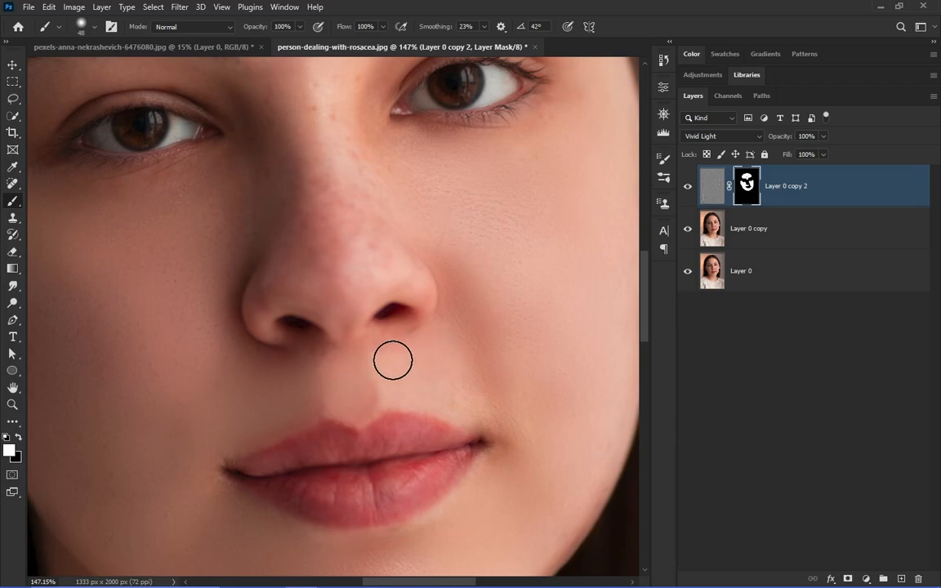
{"action": "scroll", "coordinate": [322, 204], "scroll_direction": "up", "scroll_amount": 3}
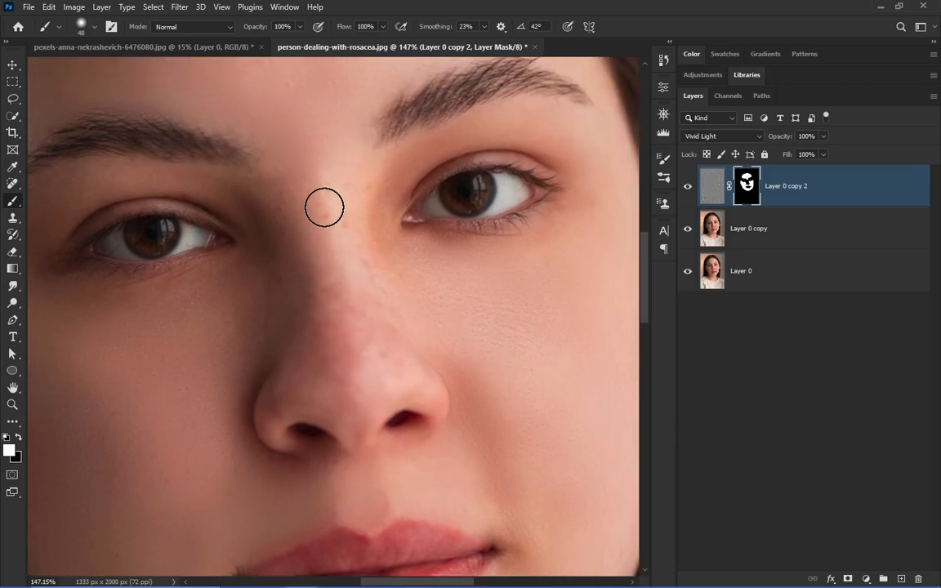
{"action": "mouse_move", "coordinate": [324, 207]}
{"action": "left_mouse_down"}
{"action": "mouse_move", "coordinate": [338, 237]}
{"action": "mouse_move", "coordinate": [350, 185]}
{"action": "mouse_move", "coordinate": [291, 203]}
{"action": "mouse_move", "coordinate": [292, 293]}
{"action": "mouse_move", "coordinate": [312, 345]}
{"action": "mouse_move", "coordinate": [296, 391]}
{"action": "mouse_move", "coordinate": [391, 382]}
{"action": "mouse_move", "coordinate": [363, 280]}
{"action": "left_mouse_up"}
{"action": "left_click_drag", "start_coordinate": [332, 147], "coordinate": [191, 292]}
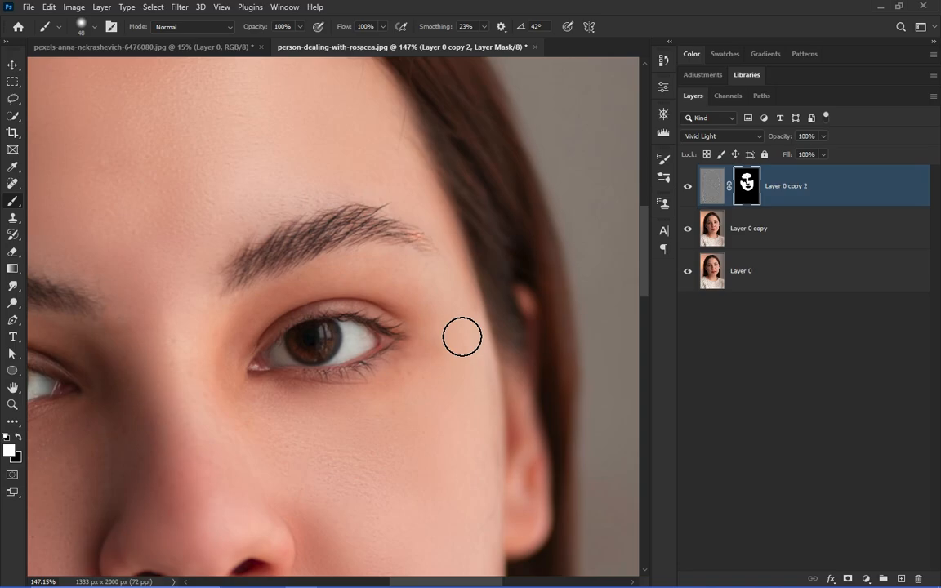
{"action": "left_click_drag", "start_coordinate": [190, 245], "coordinate": [504, 138]}
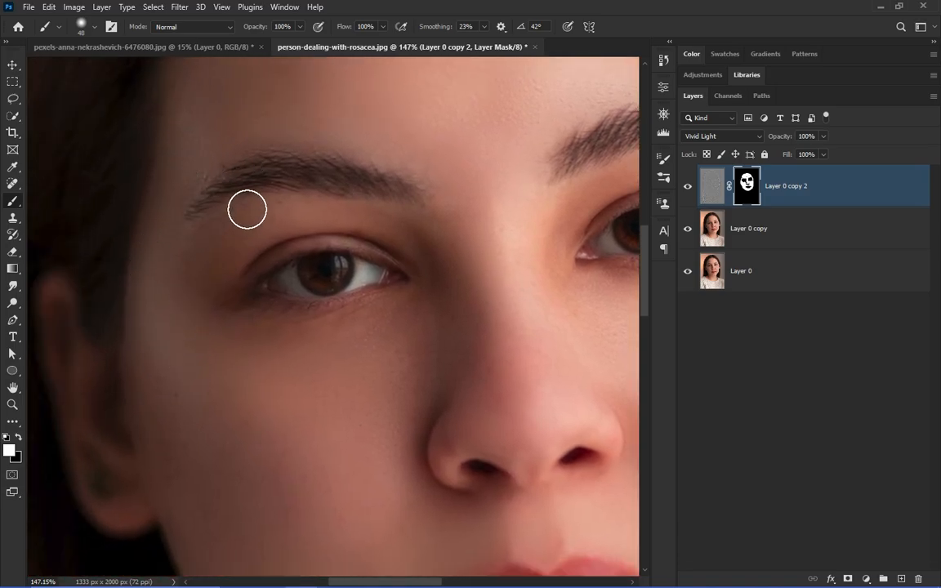
{"action": "left_click_drag", "start_coordinate": [395, 415], "coordinate": [318, 144]}
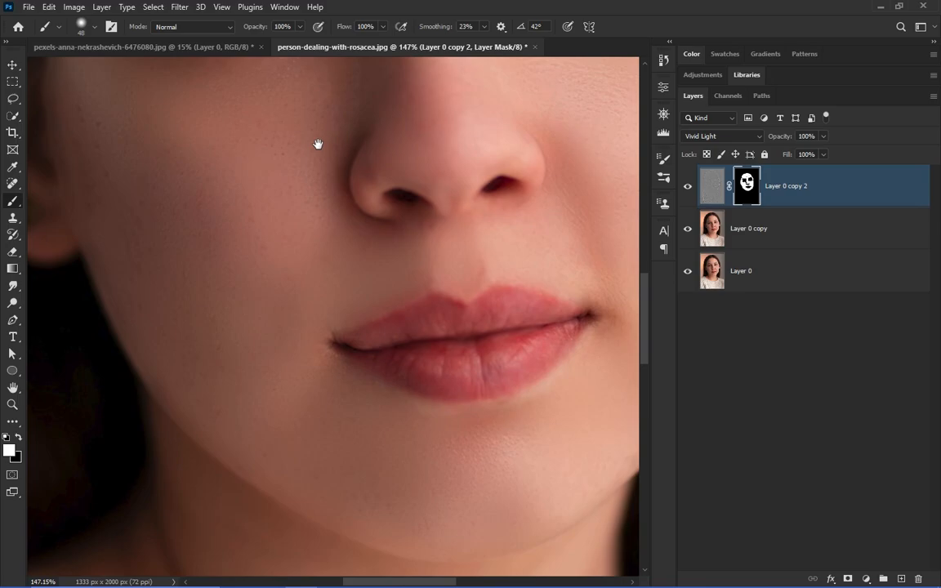
- Group Layer 0 copy 2 and Layer 0 copy together
{"action": "key", "text": "ctrl+0"}
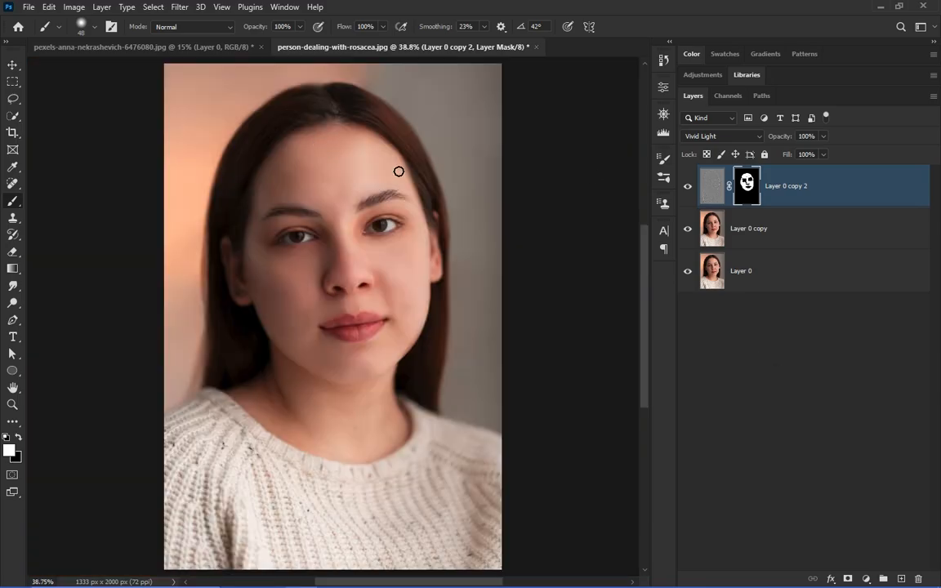
{"action": "left_click", "coordinate": [763, 231], "text": "shift"}
{"action": "left_click_drag", "start_coordinate": [801, 239], "coordinate": [883, 578]}
- Toggle Group 1's visibility to compare the rosacea portrait before and after retouching
{"action": "left_click", "coordinate": [687, 173]}
{"action": "left_click", "coordinate": [687, 173]}
{"action": "left_click", "coordinate": [688, 173]}
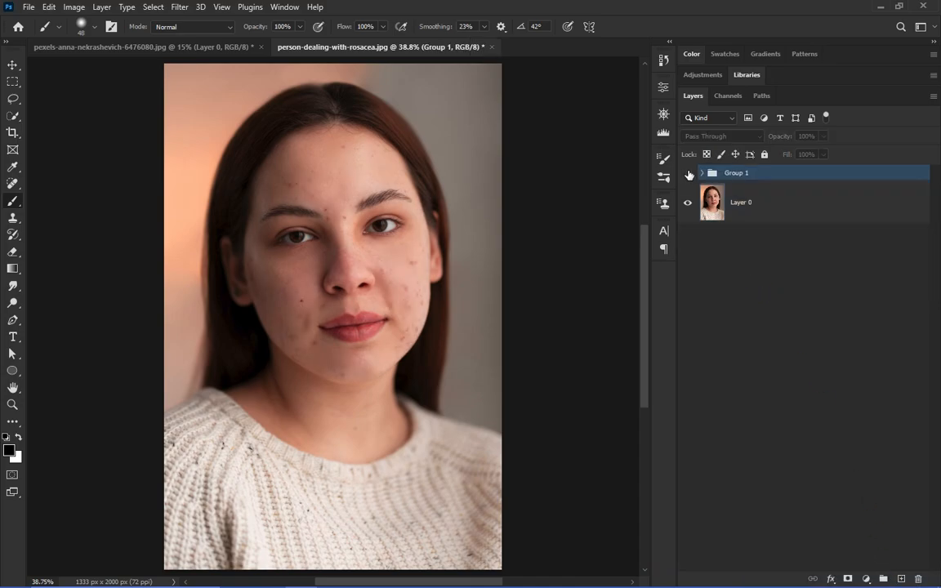
{"action": "left_click", "coordinate": [688, 173]}
- In the other open portrait, duplicate Layer 0 and heal the blemishes on the copy's face, neck and chest with the Spot Healing Brush
{"action": "left_click", "coordinate": [236, 47]}
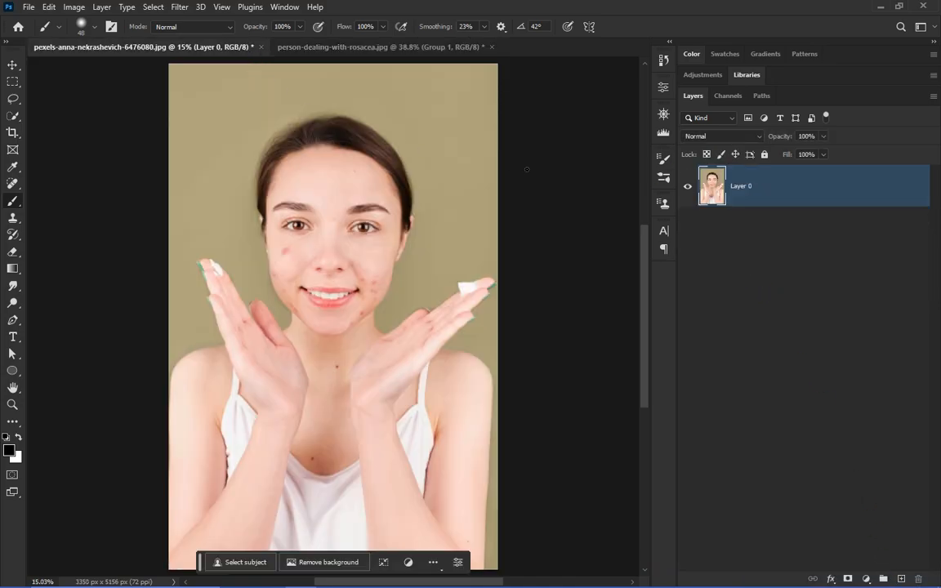
{"action": "left_click_drag", "start_coordinate": [846, 191], "coordinate": [900, 578]}
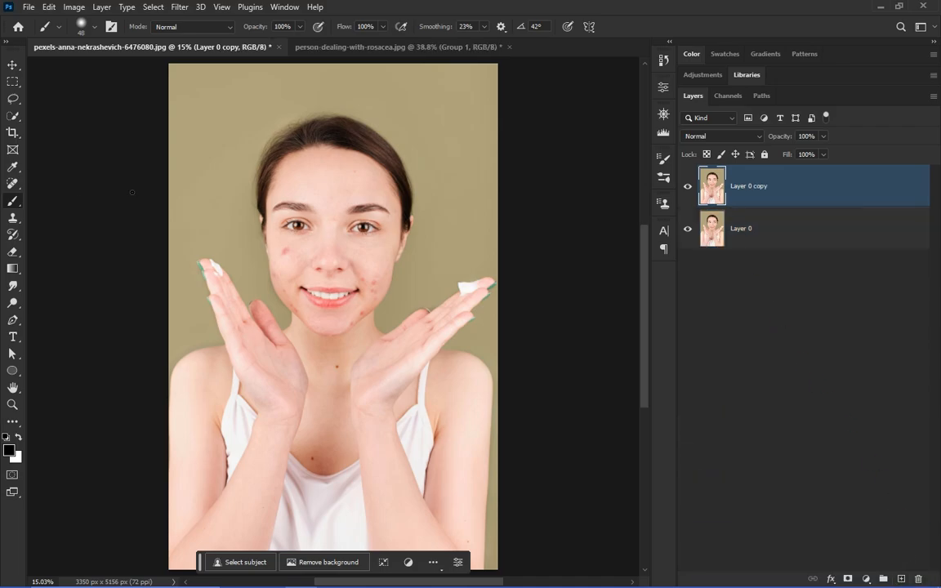
{"action": "left_click", "coordinate": [13, 184]}
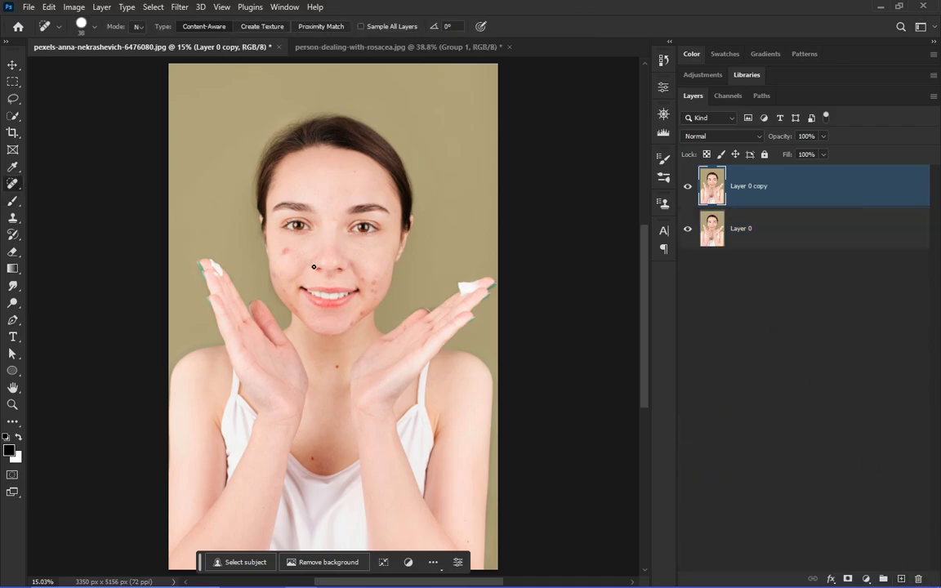
{"action": "scroll", "coordinate": [314, 266], "scroll_direction": "up", "scroll_amount": 5}
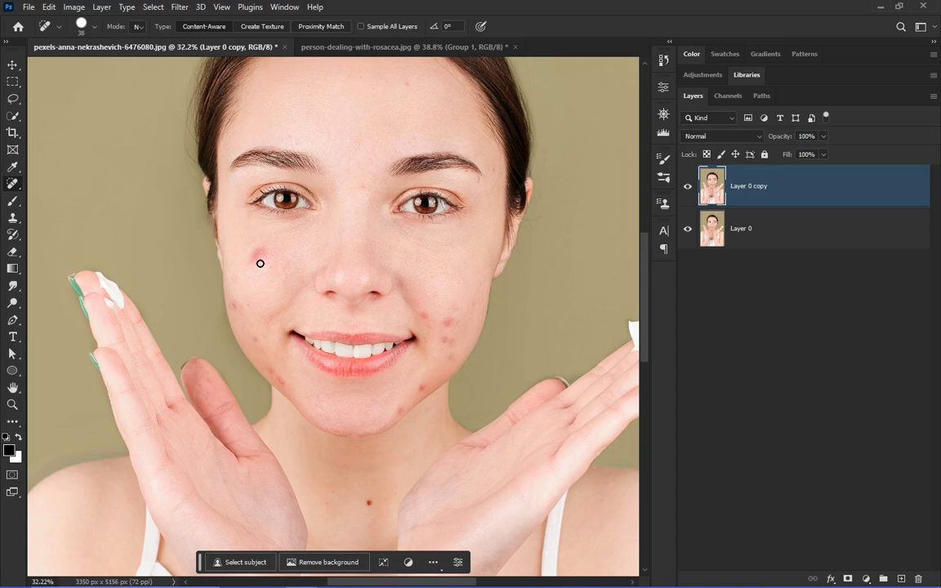
{"action": "mouse_move", "coordinate": [261, 264]}
{"action": "left_mouse_down"}
{"action": "mouse_move", "coordinate": [270, 267]}
{"action": "mouse_move", "coordinate": [251, 291]}
{"action": "left_mouse_up"}
{"action": "left_click", "coordinate": [264, 257]}
{"action": "left_click", "coordinate": [240, 305]}
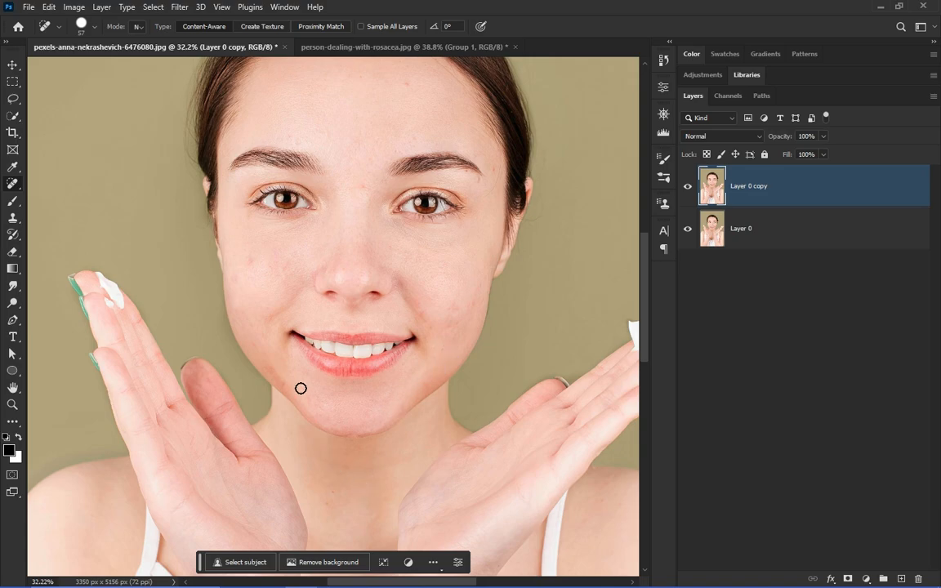
{"action": "scroll", "coordinate": [343, 392], "scroll_direction": "down", "scroll_amount": 8}
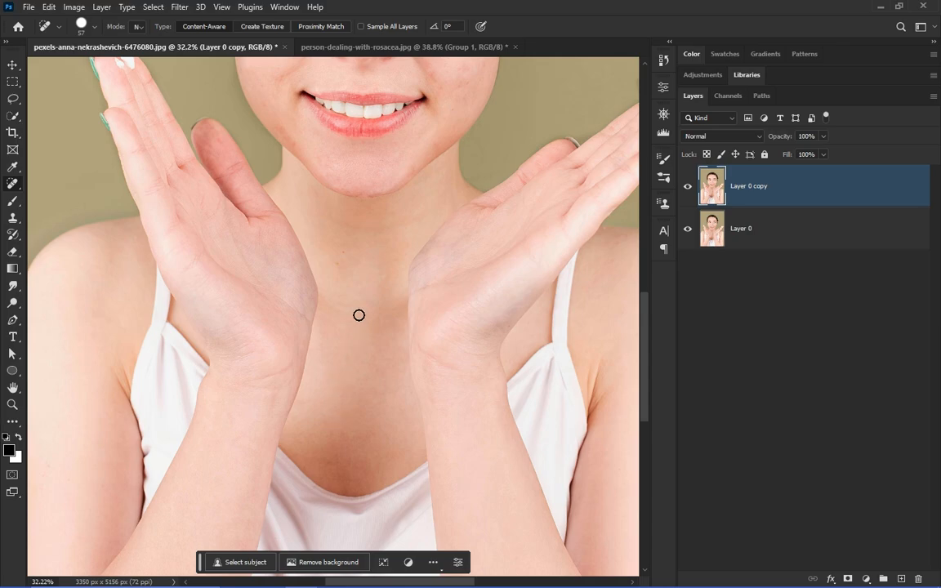
{"action": "scroll", "coordinate": [358, 315], "scroll_direction": "up", "scroll_amount": 10}
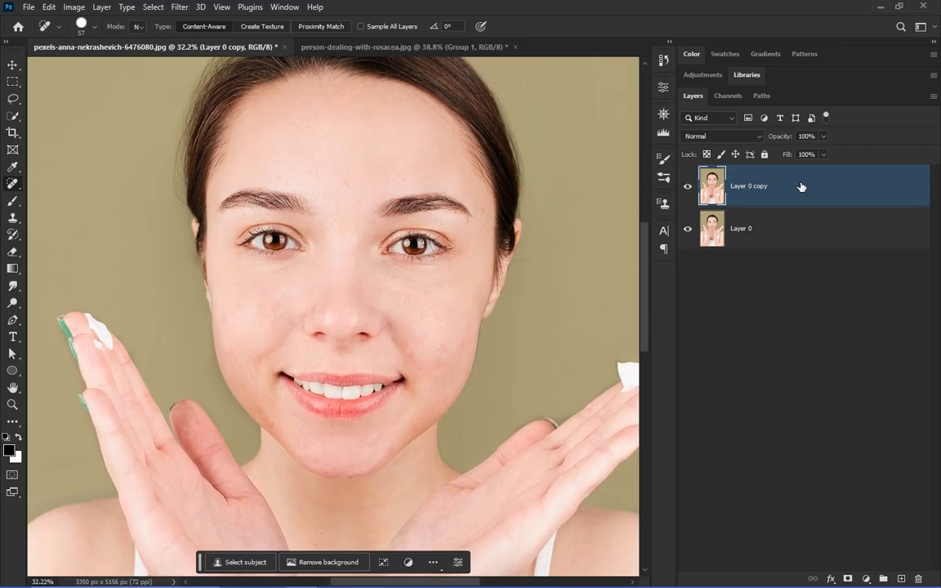
- Duplicate the healed Layer 0 copy, invert the duplicate's colors and set its blend mode to Vivid Light
{"action": "left_click_drag", "start_coordinate": [801, 187], "coordinate": [901, 578]}
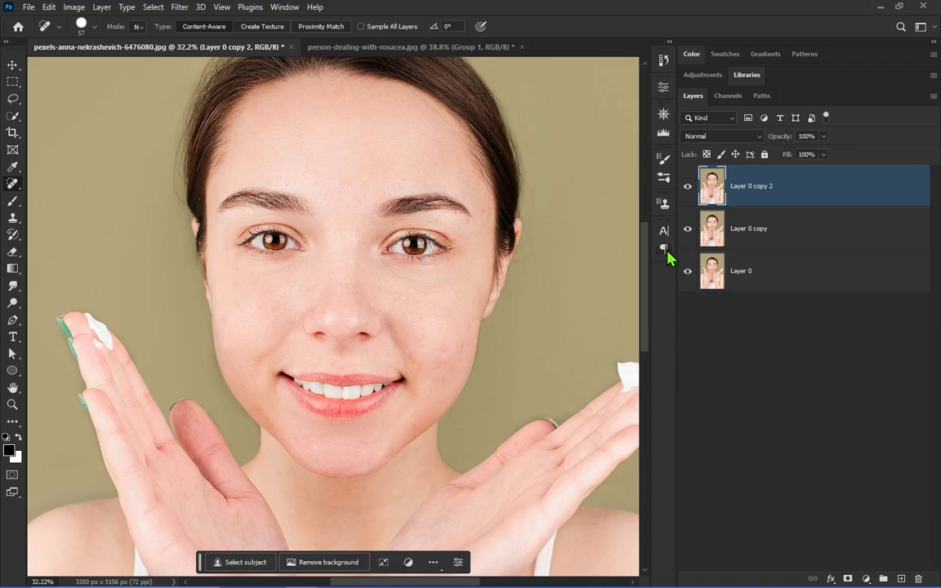
{"action": "key", "text": "ctrl+i"}
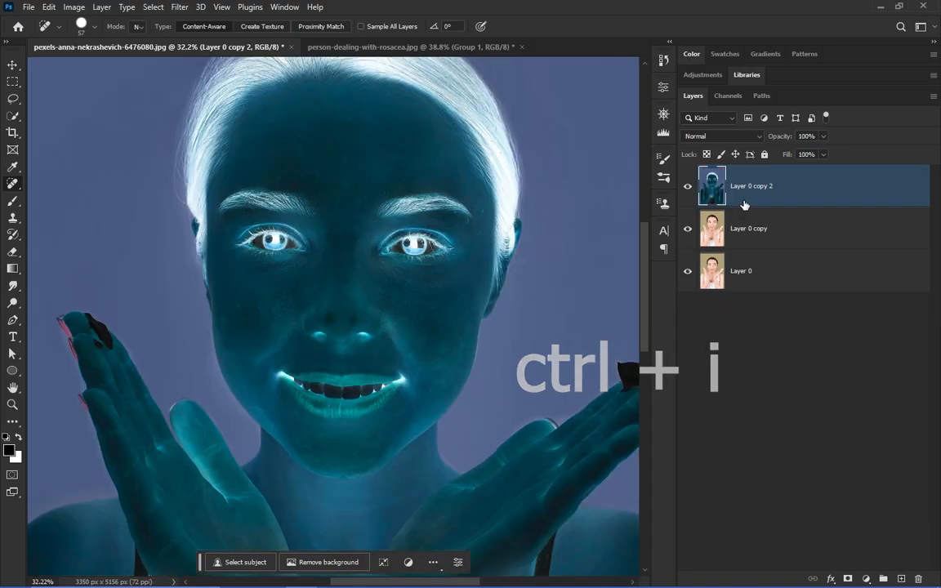
{"action": "left_click", "coordinate": [735, 136]}
{"action": "left_click", "coordinate": [724, 318]}
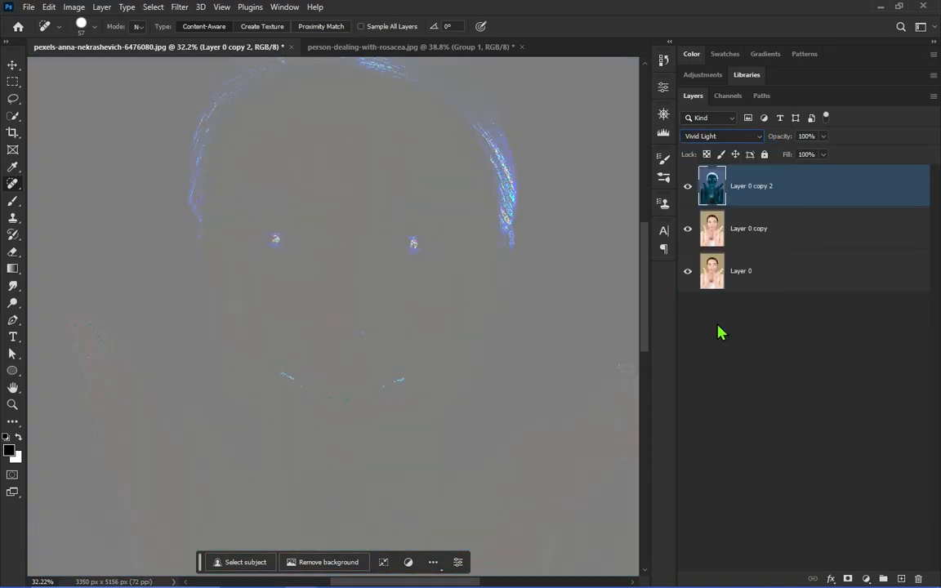
- Apply a High Pass filter with a radius of 10.0 pixels to the inverted Layer 0 copy 2
{"action": "left_click", "coordinate": [180, 8]}
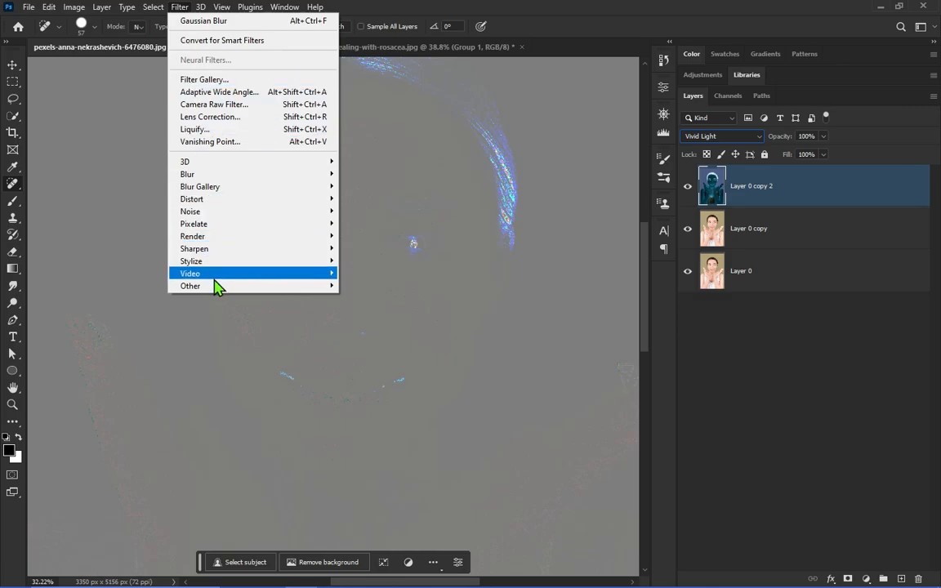
{"action": "mouse_move", "coordinate": [218, 287]}
{"action": "left_click", "coordinate": [356, 298]}
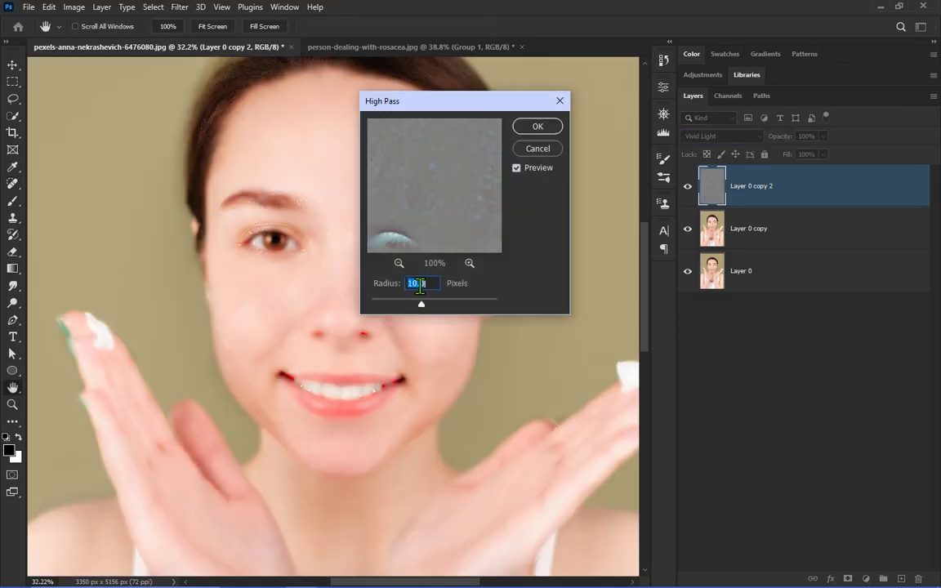
{"action": "left_click", "coordinate": [537, 127]}
{"action": "key", "text": "j"}
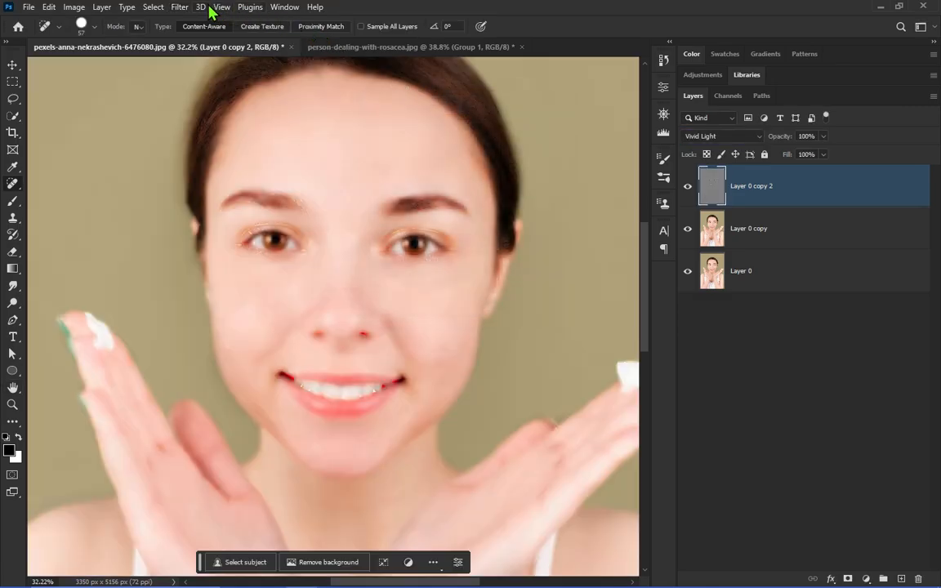
- Apply a Gaussian Blur with a radius of 2.0 pixels to the High Pass filtered layer
{"action": "left_click", "coordinate": [186, 8]}
{"action": "mouse_move", "coordinate": [185, 176]}
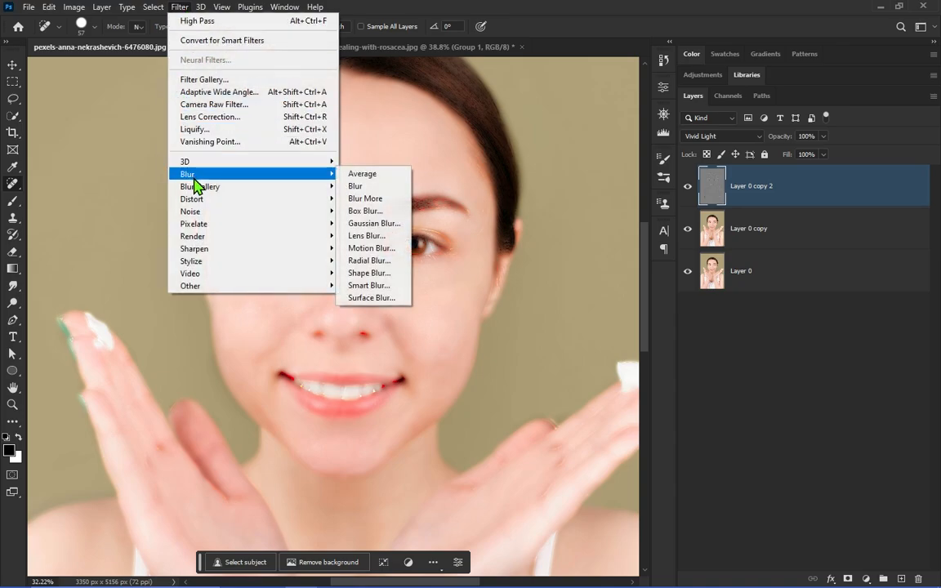
{"action": "left_click", "coordinate": [372, 224]}
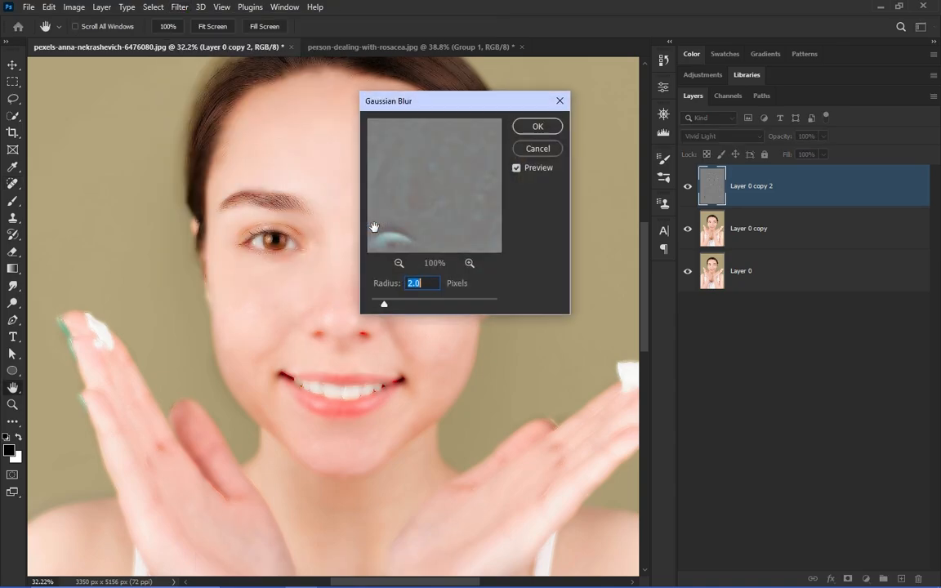
{"action": "left_click", "coordinate": [558, 128]}
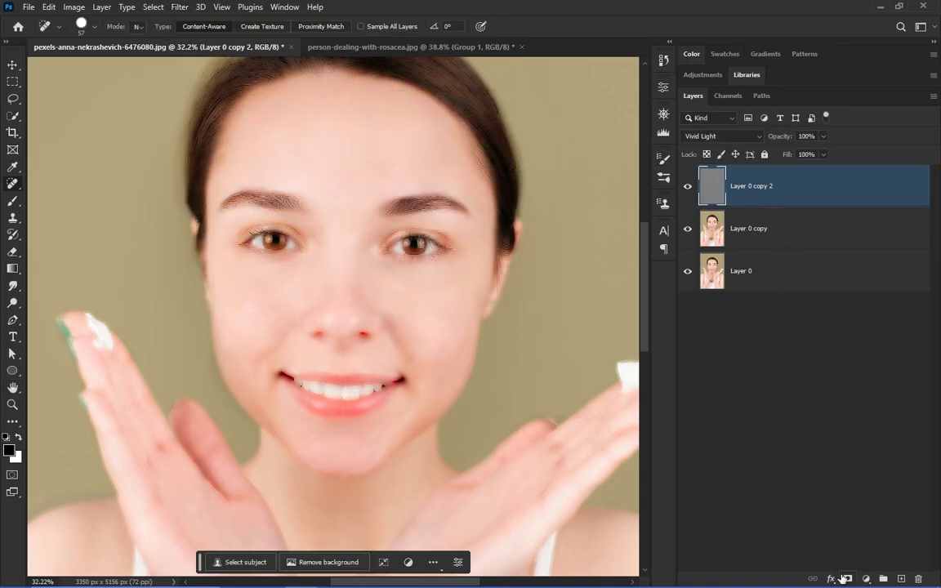
- Add a layer mask to the blurred Layer 0 copy 2 and invert it to black
{"action": "left_click", "coordinate": [847, 578]}
{"action": "key", "text": "ctrl+i"}
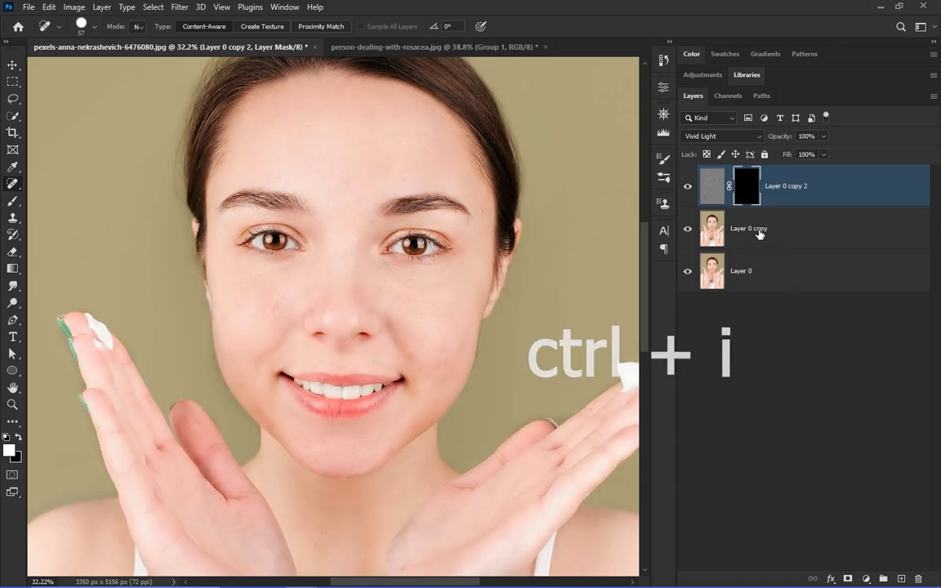
- Paint white on the new mask with the Brush tool over the forehead, cheeks and chin
{"action": "left_click", "coordinate": [14, 202]}
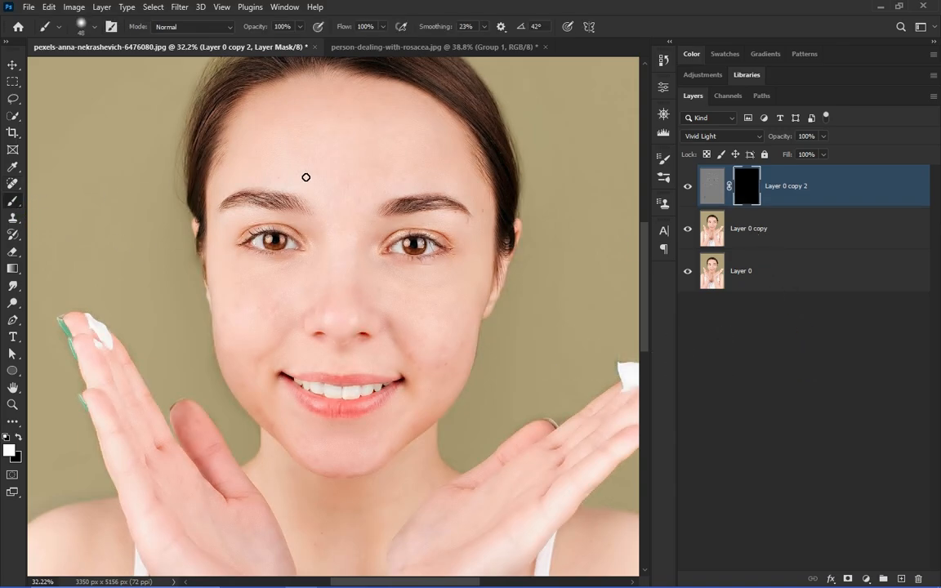
{"action": "left_click_drag", "start_coordinate": [332, 177], "coordinate": [342, 188]}
{"action": "left_click_drag", "start_coordinate": [288, 174], "coordinate": [310, 184]}
{"action": "mouse_move", "coordinate": [458, 181]}
{"action": "left_mouse_down"}
{"action": "mouse_move", "coordinate": [371, 163]}
{"action": "mouse_move", "coordinate": [286, 176]}
{"action": "mouse_move", "coordinate": [258, 168]}
{"action": "mouse_move", "coordinate": [342, 178]}
{"action": "mouse_move", "coordinate": [342, 231]}
{"action": "left_mouse_up"}
{"action": "mouse_move", "coordinate": [459, 299]}
{"action": "left_mouse_down"}
{"action": "mouse_move", "coordinate": [347, 447]}
{"action": "mouse_move", "coordinate": [286, 434]}
{"action": "mouse_move", "coordinate": [300, 439]}
{"action": "mouse_move", "coordinate": [242, 362]}
{"action": "mouse_move", "coordinate": [227, 299]}
{"action": "mouse_move", "coordinate": [234, 321]}
{"action": "mouse_move", "coordinate": [282, 290]}
{"action": "mouse_move", "coordinate": [267, 318]}
{"action": "mouse_move", "coordinate": [229, 269]}
{"action": "mouse_move", "coordinate": [253, 280]}
{"action": "mouse_move", "coordinate": [266, 267]}
{"action": "mouse_move", "coordinate": [306, 287]}
{"action": "left_mouse_up"}
- Paint white on the mask over the nose, upper lip area and around both eyes, reducing the brush to 80 px for the finer areas
{"action": "scroll", "coordinate": [296, 290], "scroll_direction": "up", "scroll_amount": 5}
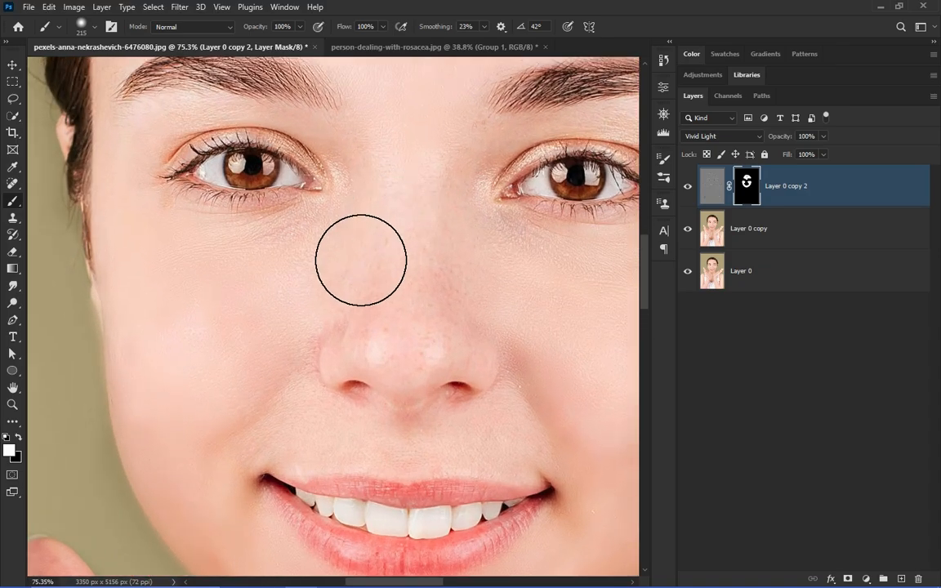
{"action": "left_click_drag", "start_coordinate": [361, 260], "coordinate": [330, 271]}
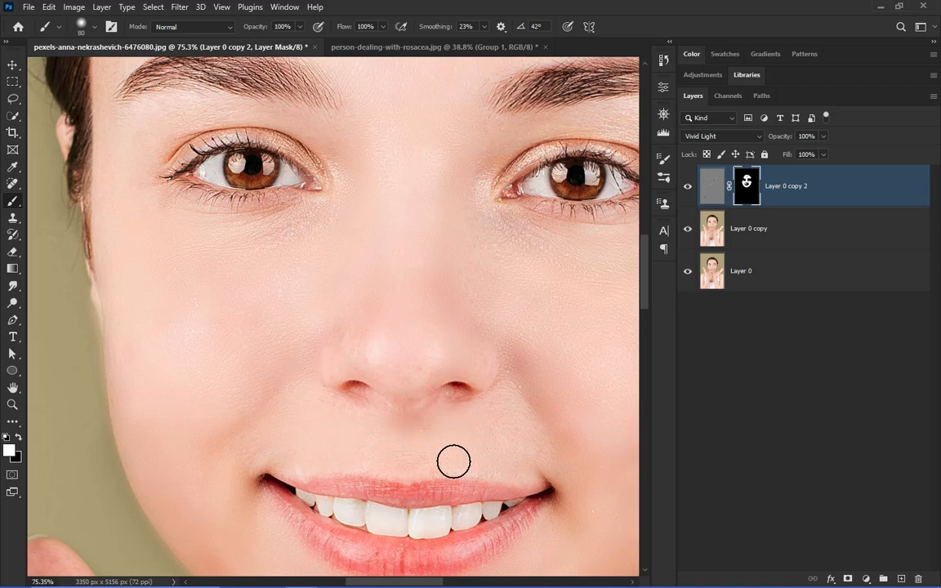
{"action": "scroll", "coordinate": [498, 412], "scroll_direction": "right", "scroll_amount": 5}
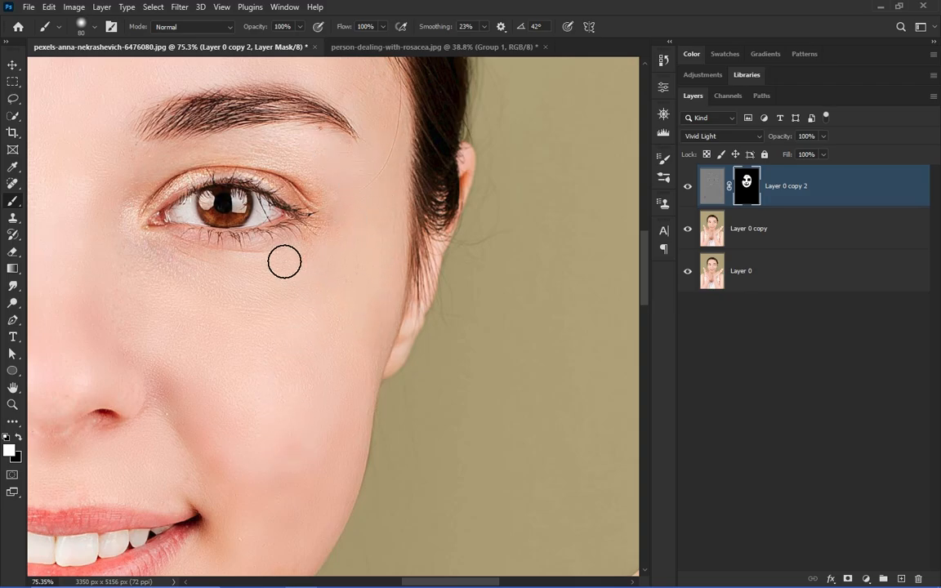
{"action": "left_click_drag", "start_coordinate": [264, 126], "coordinate": [307, 407]}
{"action": "scroll", "coordinate": [307, 407], "scroll_direction": "left", "scroll_amount": 6}
{"action": "scroll", "coordinate": [241, 311], "scroll_direction": "down", "scroll_amount": 3}
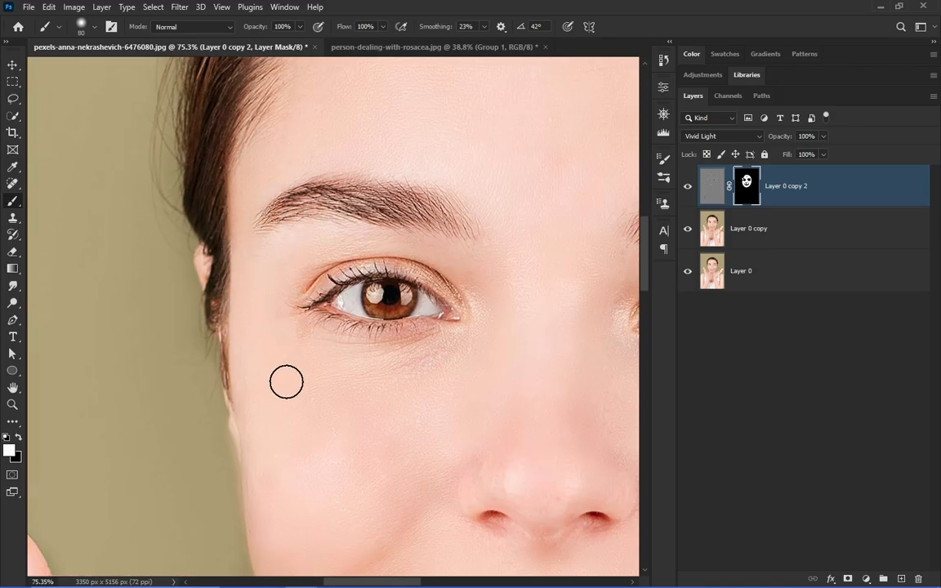
{"action": "scroll", "coordinate": [285, 381], "scroll_direction": "down", "scroll_amount": 5}
{"action": "scroll", "coordinate": [314, 214], "scroll_direction": "right", "scroll_amount": 2}
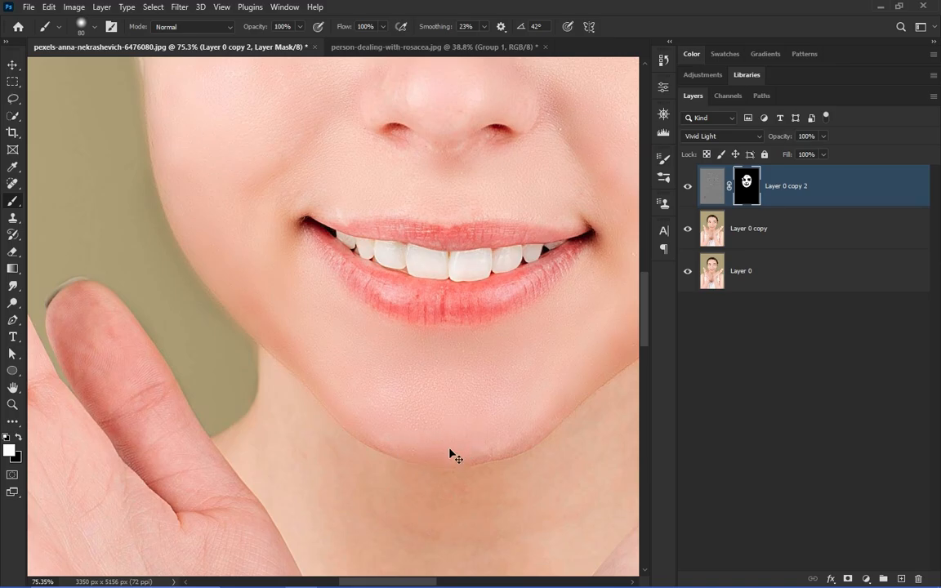
- Group the second portrait's Layer 0 copy 2 and Layer 0 copy together
{"action": "key", "text": "ctrl+0"}
{"action": "left_click", "coordinate": [793, 232], "text": "shift"}
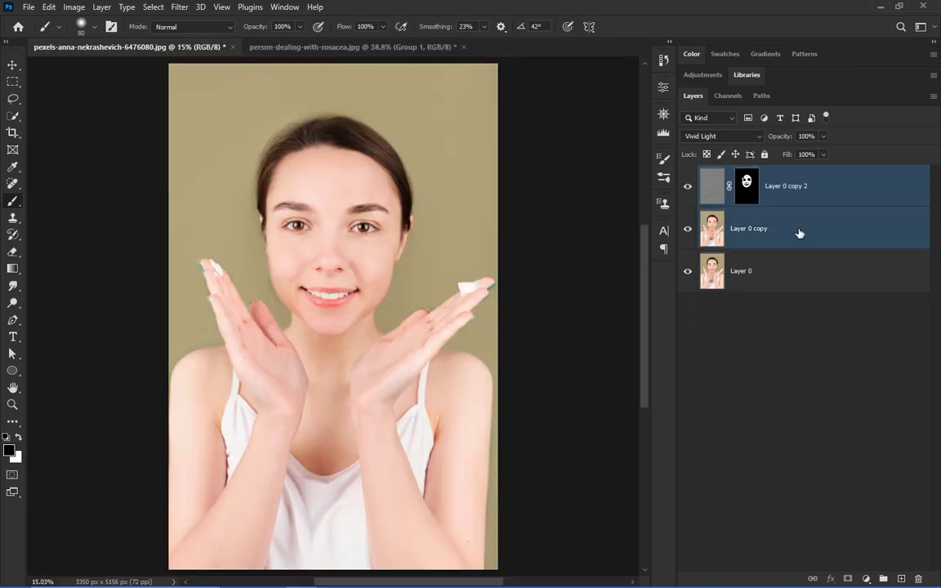
{"action": "left_click_drag", "start_coordinate": [798, 233], "coordinate": [883, 578]}
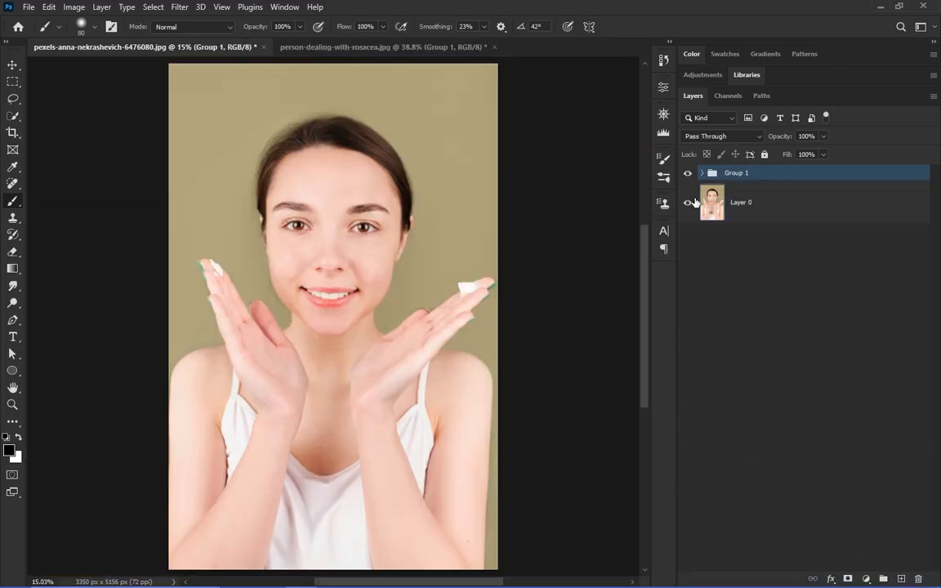
- Toggle the new group's visibility to compare the second portrait before and after retouching
{"action": "left_click", "coordinate": [688, 173]}
{"action": "left_click", "coordinate": [688, 173]}
{"action": "left_click", "coordinate": [687, 173]}
{"action": "left_click", "coordinate": [687, 174]}
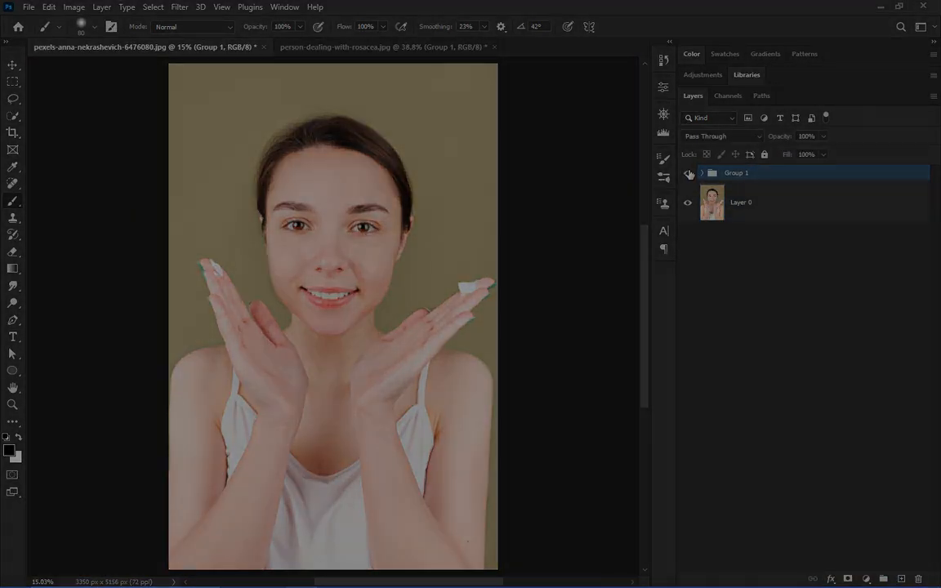